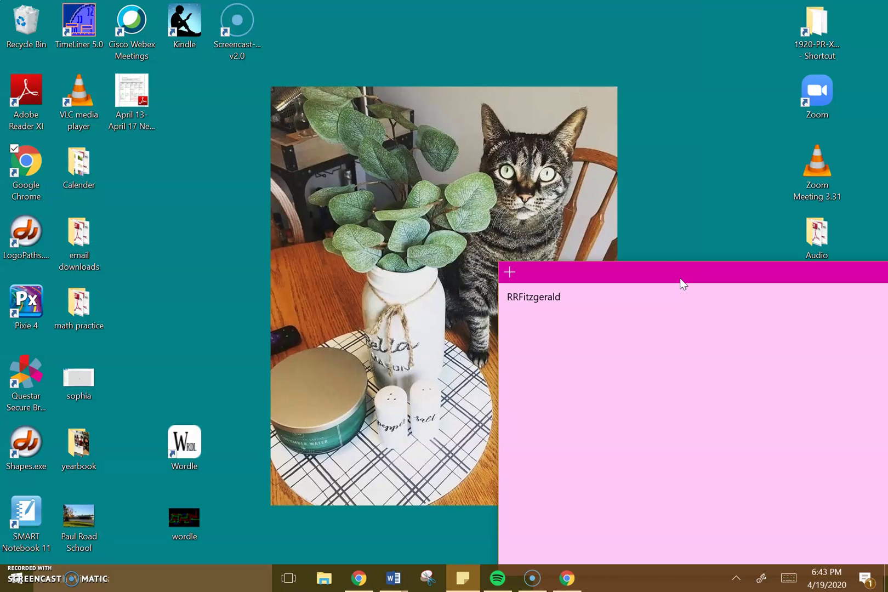
# - Bring up the Gates Chili CSD site and dismiss the closure notice
pyautogui.click(571, 578)
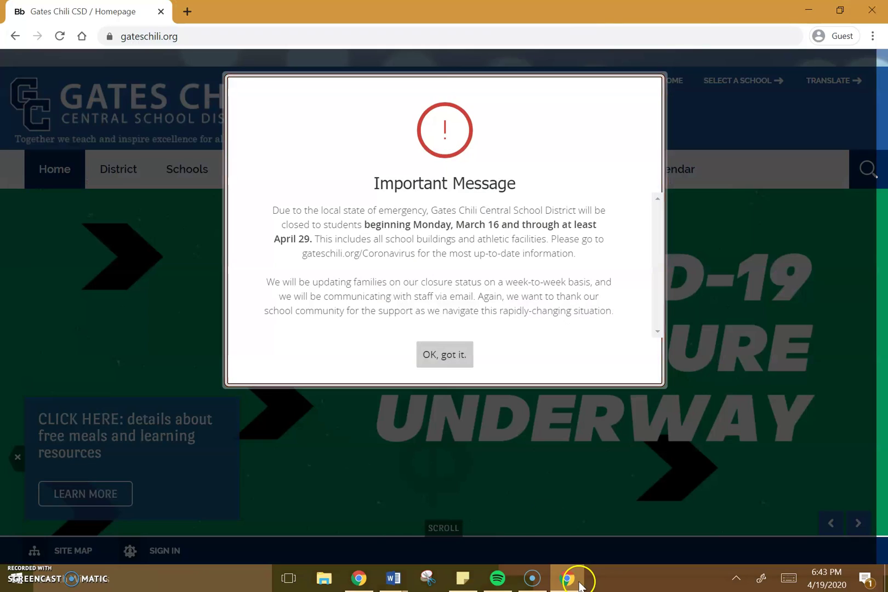
pyautogui.click(445, 366)
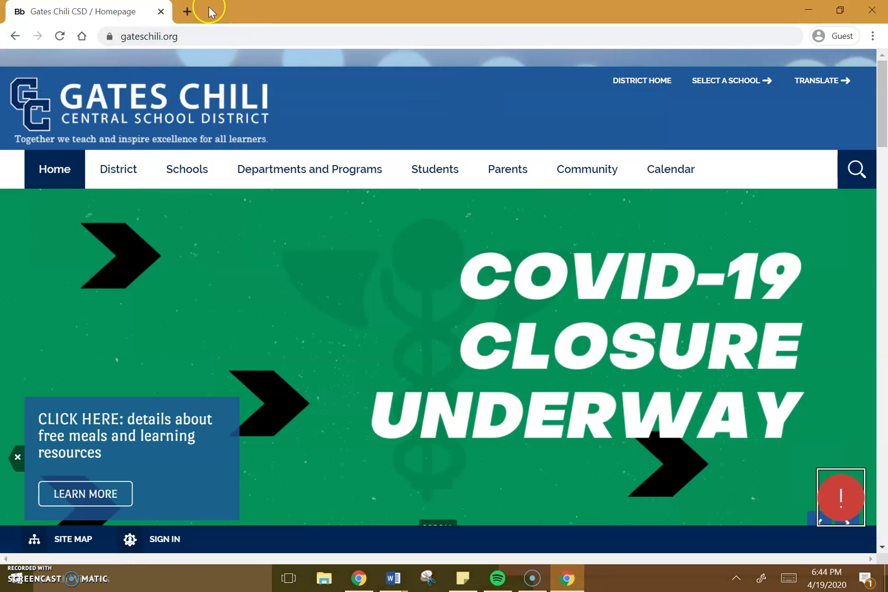
pyautogui.click(184, 36)
pyautogui.click(219, 54)
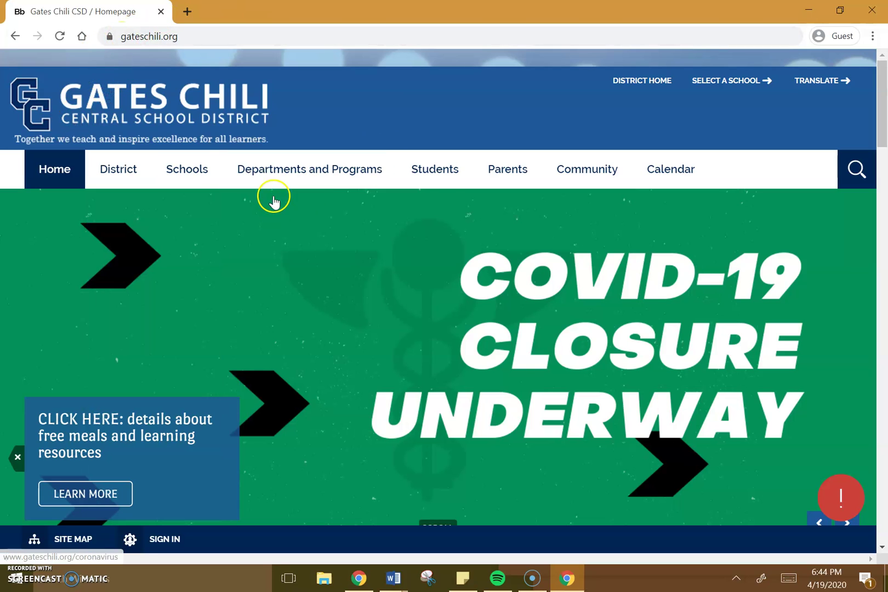
# - Open the district's ClassLink sign-in page from the Students menu
pyautogui.moveTo(458, 175)
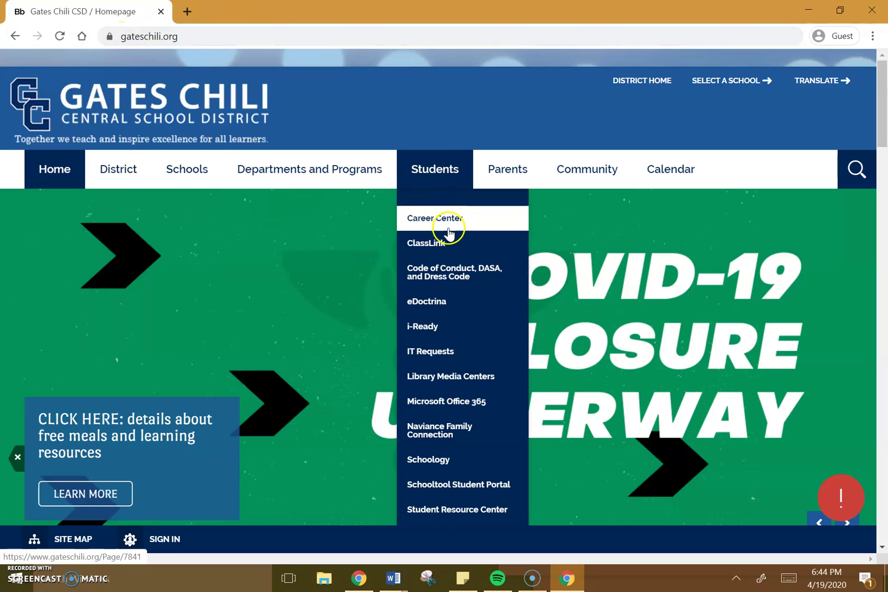
pyautogui.click(433, 241)
pyautogui.click(412, 296)
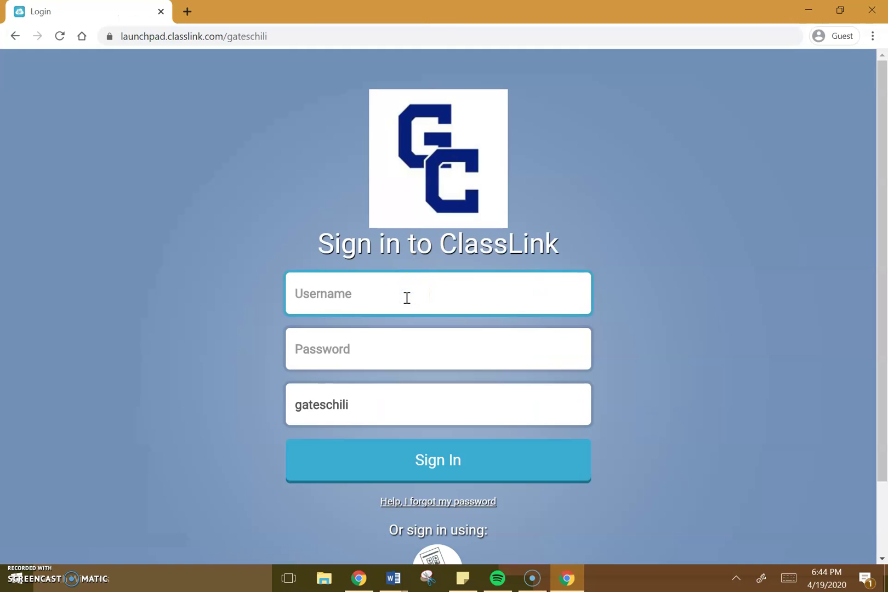
# - Sign in to ClassLink with the student username and password
pyautogui.scroll(5, 77, 302)
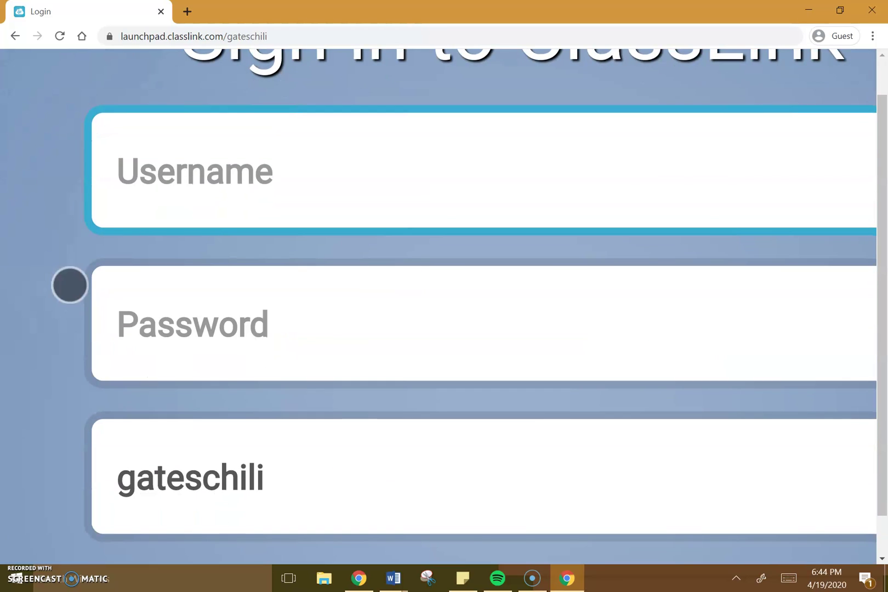
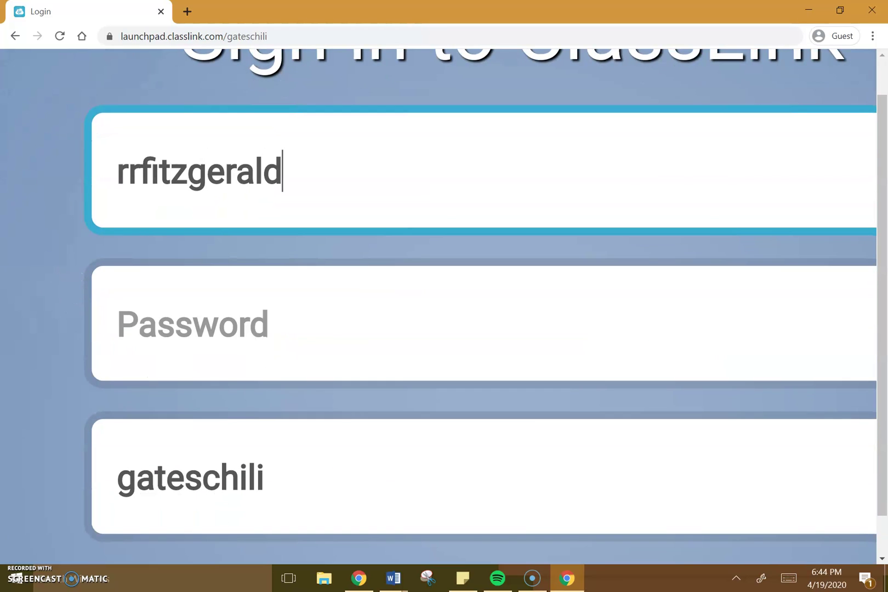
pyautogui.press('Tab')
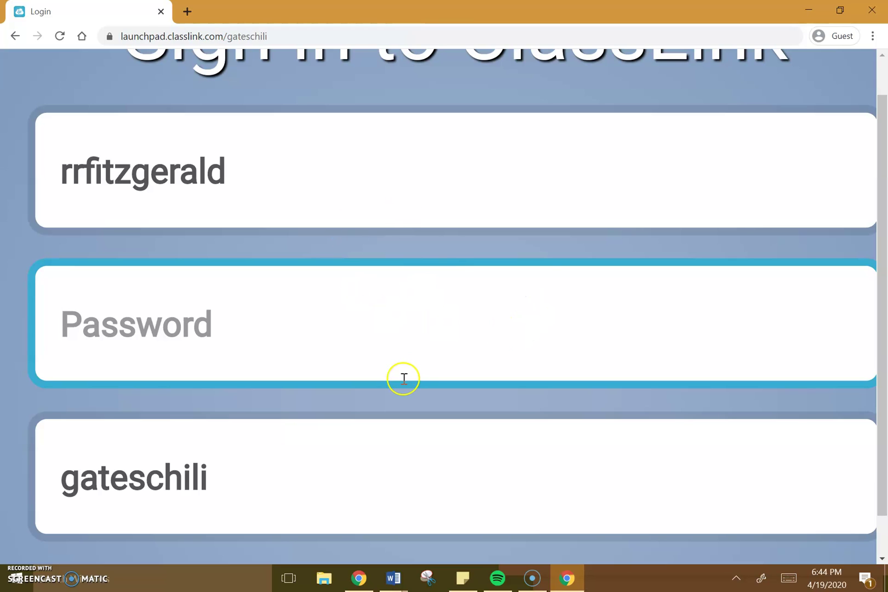
pyautogui.hotkey('ctrl', '-')
pyautogui.hotkey('ctrl', '-')
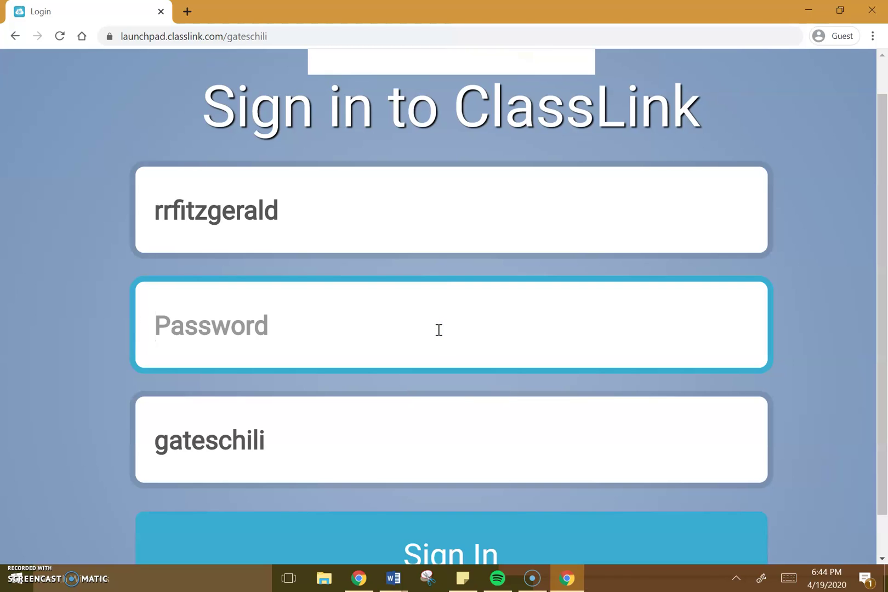
pyautogui.write('••')
pyautogui.press('BackSpace')
pyautogui.press('BackSpace')
pyautogui.write('••••••••••')
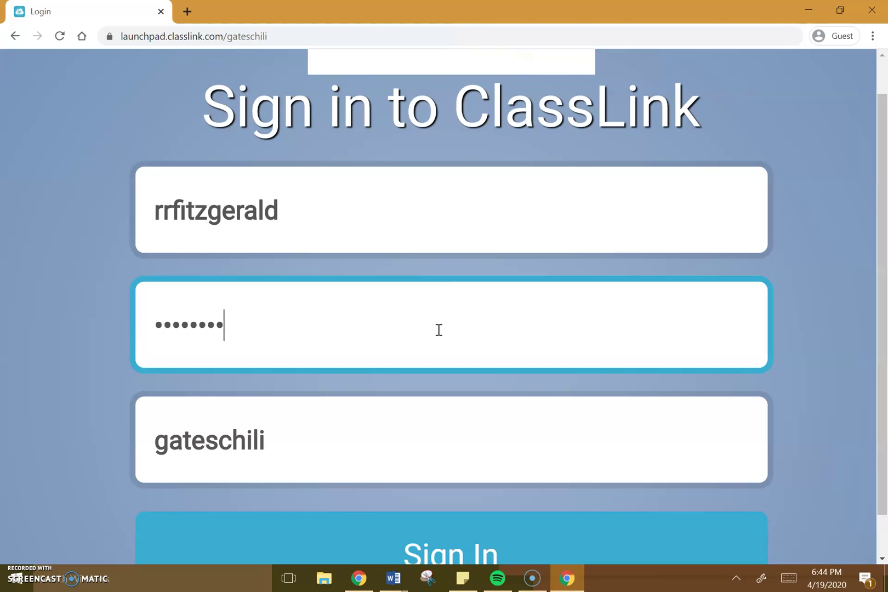
pyautogui.press('Return')
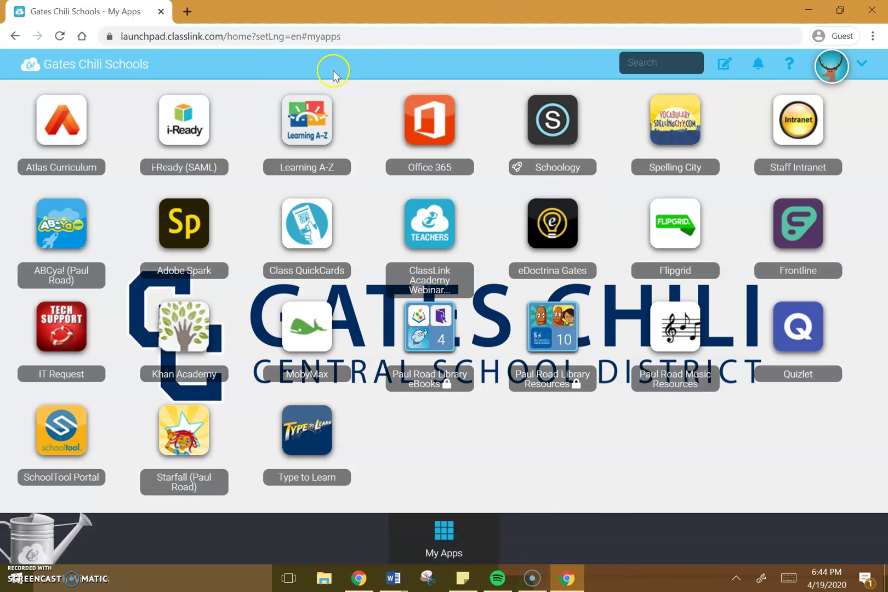
# - Launch the Office 365 tile, ticking 'Don't ask me again' and continuing to the website
pyautogui.scroll(5, 334, 72)
pyautogui.scroll(1, 334, 71)
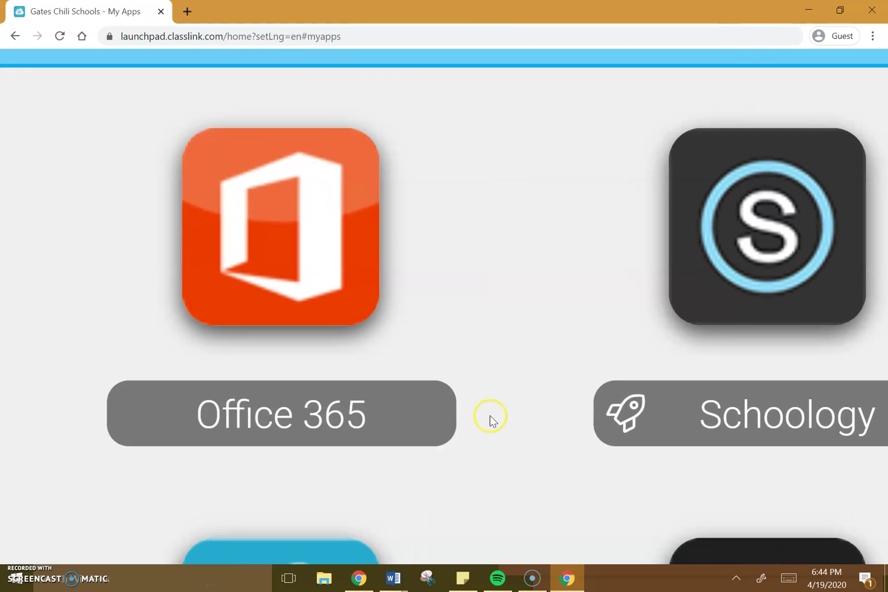
pyautogui.scroll(-6, 491, 415)
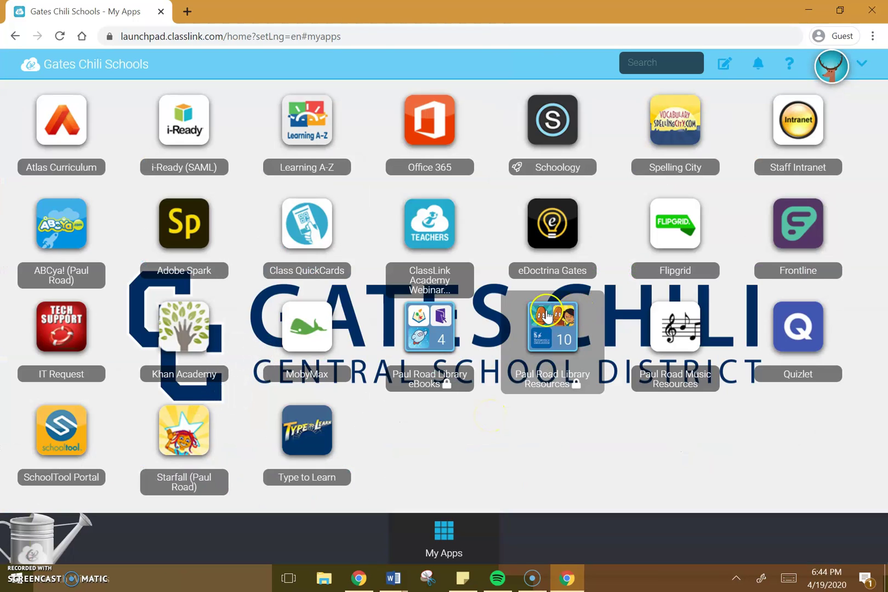
pyautogui.click(426, 138)
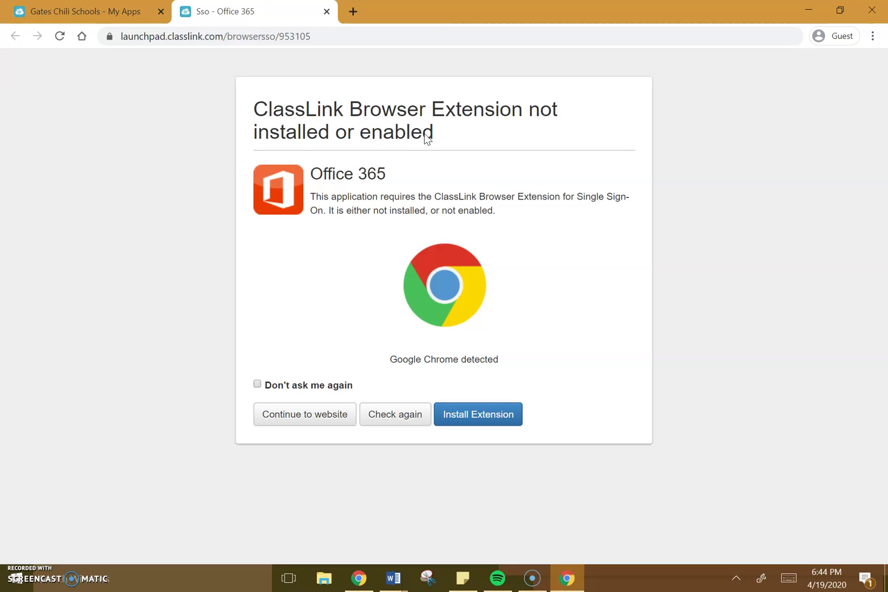
pyautogui.click(316, 387)
pyautogui.click(317, 417)
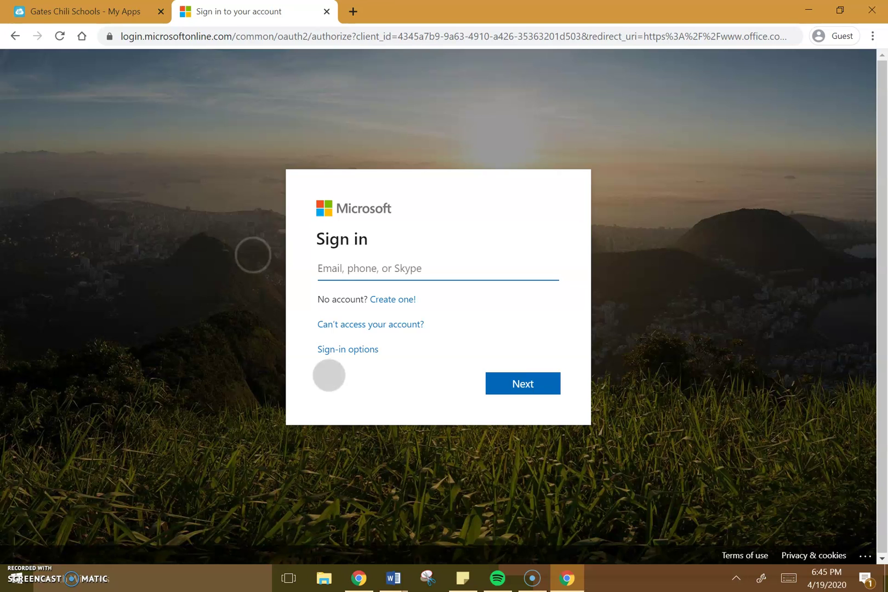
# - Check the username on the sticky note, move it aside, then return to My Apps
pyautogui.scroll(5, 290, 313)
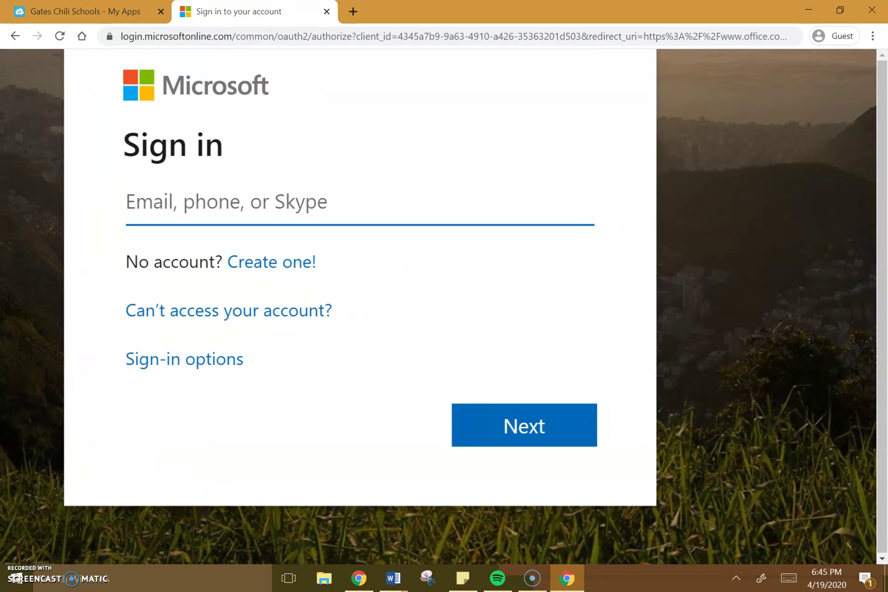
pyautogui.scroll(-5, 691, 361)
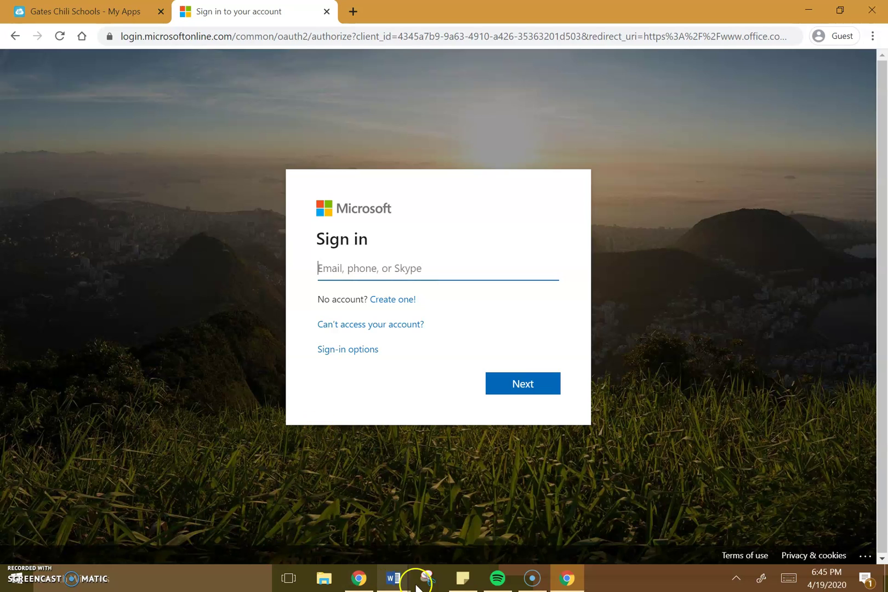
pyautogui.click(460, 579)
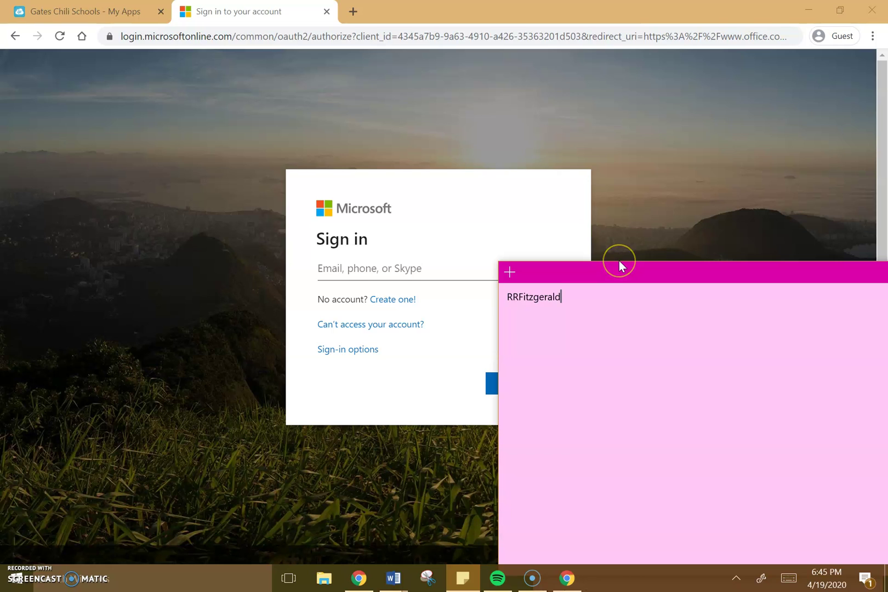
pyautogui.moveTo(690, 277); pyautogui.dragTo(505, 318)
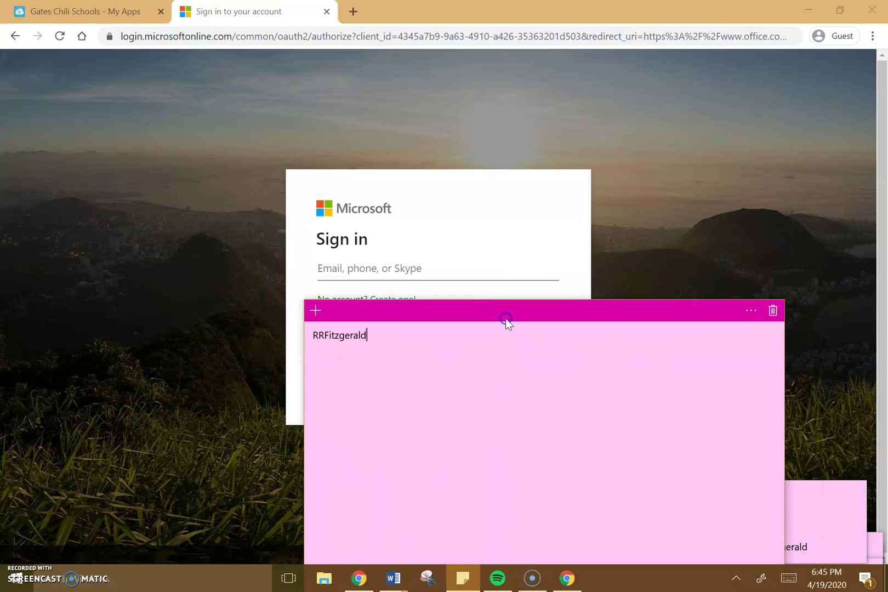
pyautogui.click(498, 274)
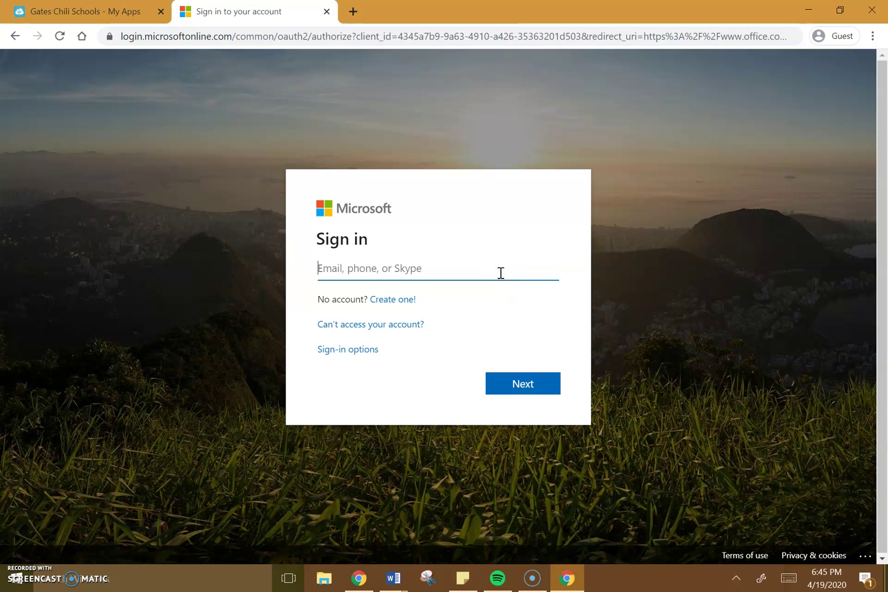
pyautogui.hotkey('ctrl', 'shift', 'Tab')
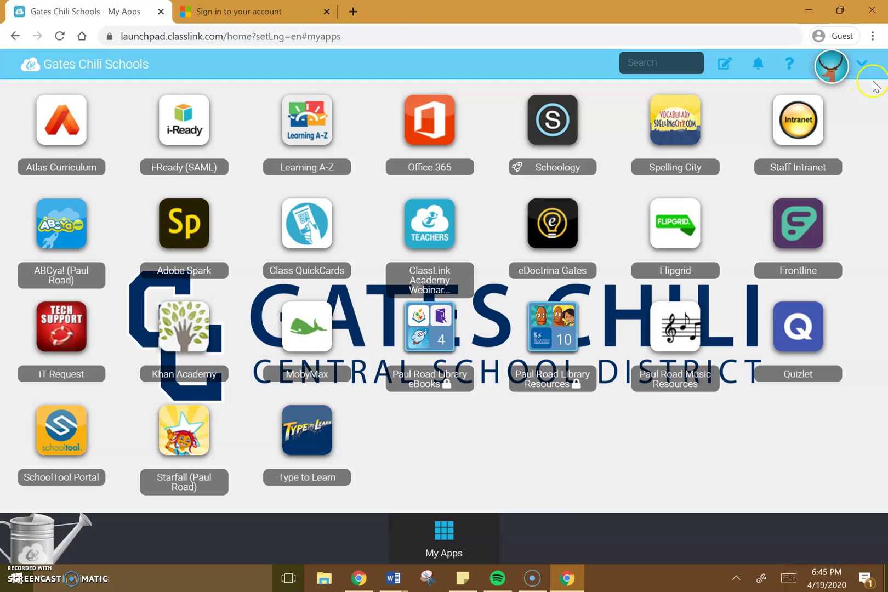
# - Sign out of ClassLink from the account menu and re-enter the username
pyautogui.click(865, 69)
pyautogui.click(783, 211)
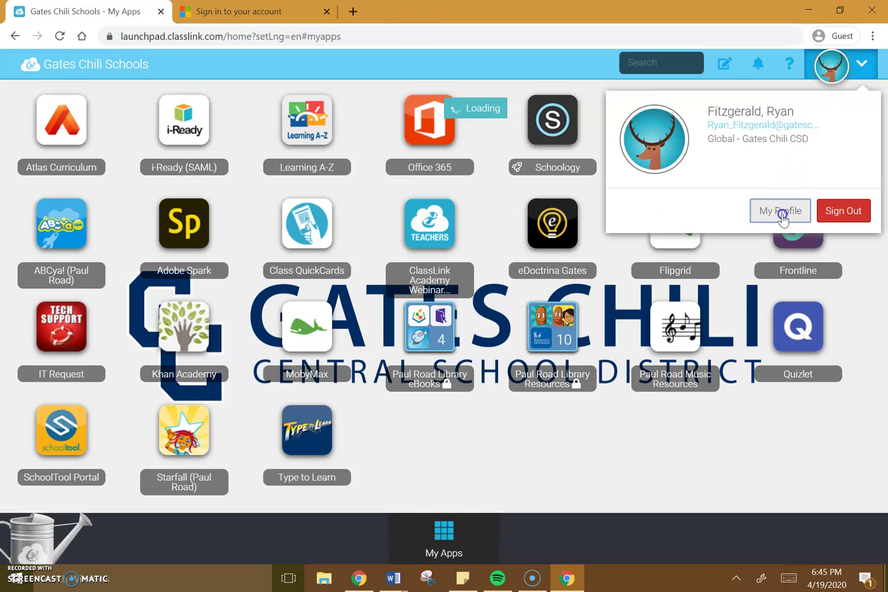
pyautogui.click(822, 90)
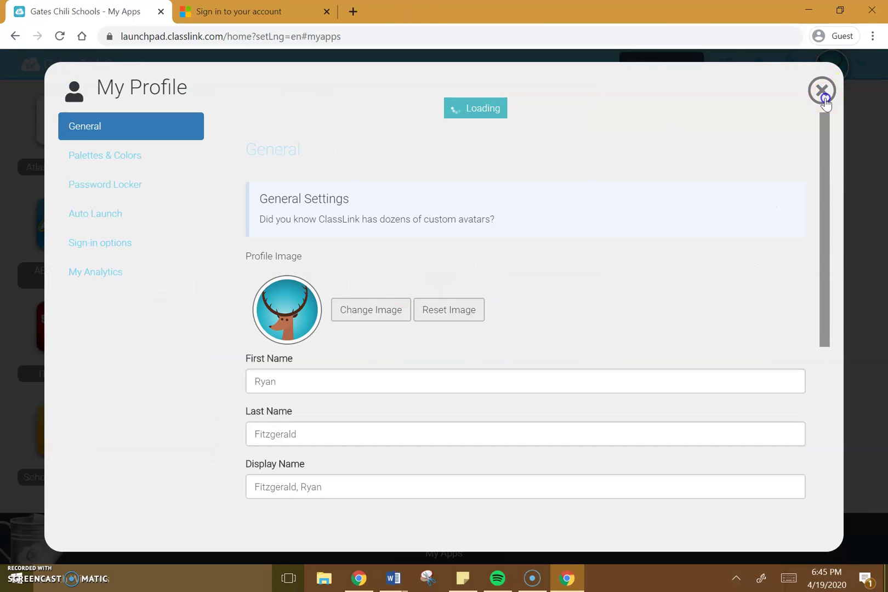
pyautogui.click(864, 71)
pyautogui.click(844, 210)
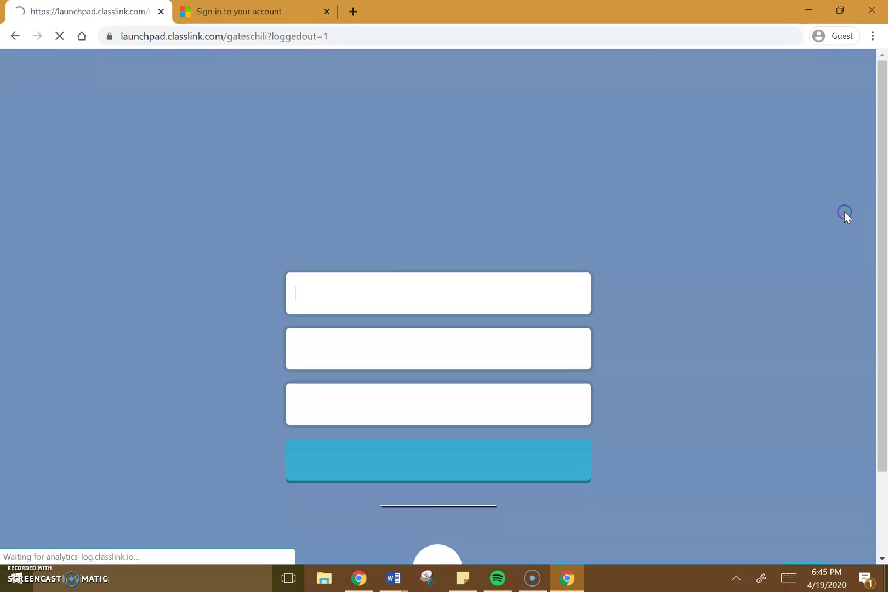
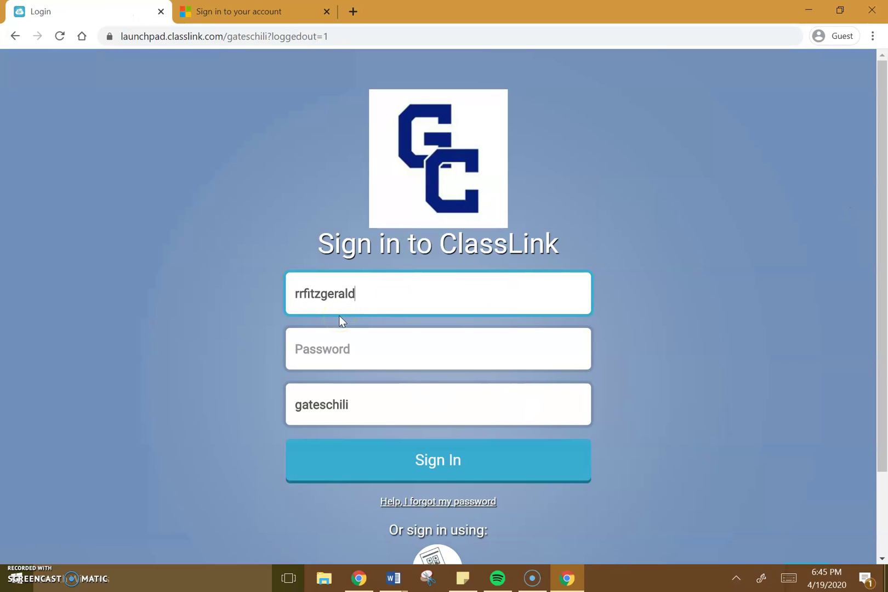
# - Submit the school e-mail address at gateschili.org in Microsoft sign-in, with zoom reset
pyautogui.click(285, 7)
pyautogui.click(325, 281)
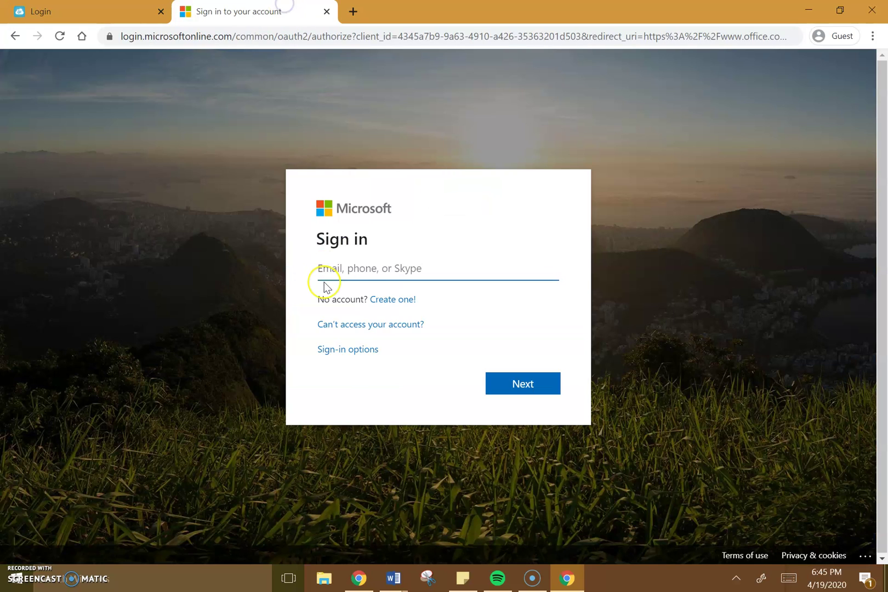
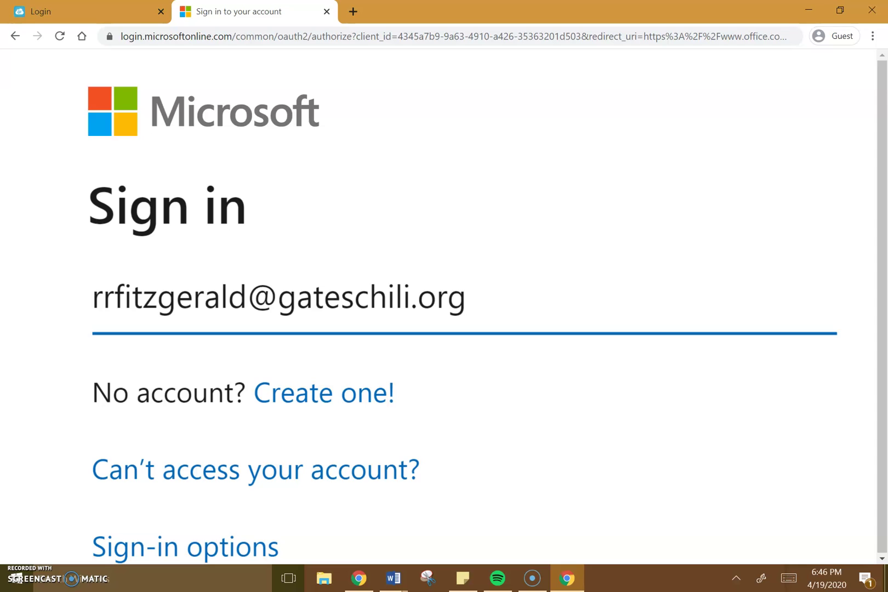
pyautogui.hotkey('ctrl', '0')
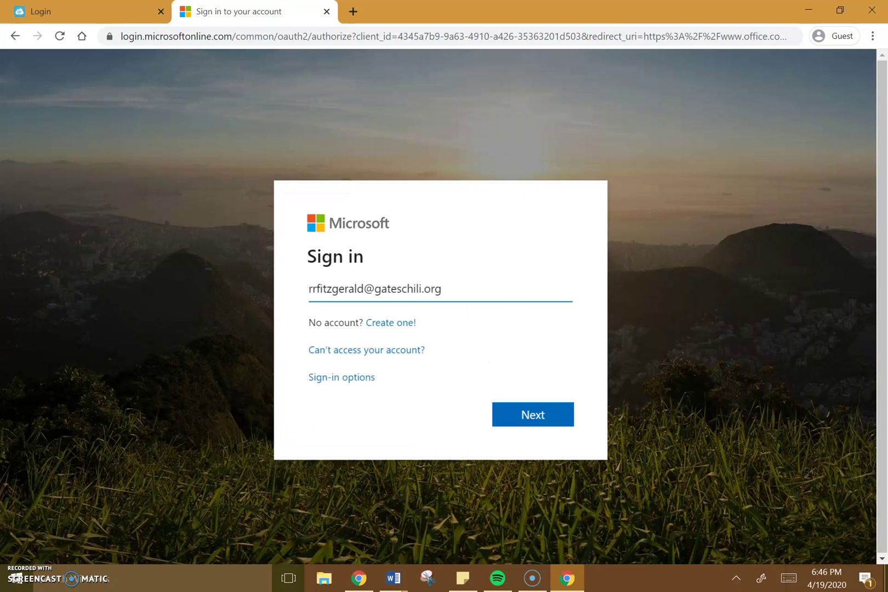
pyautogui.click(531, 418)
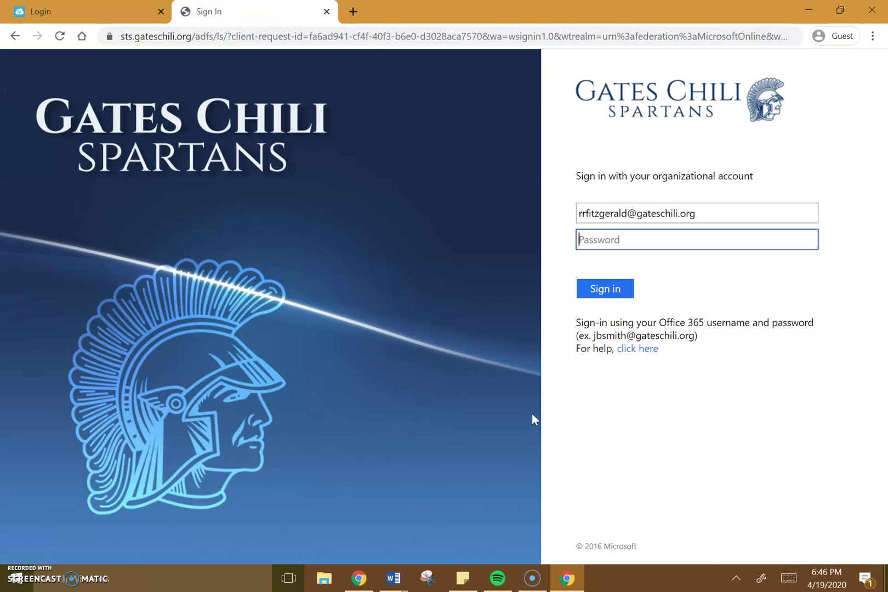
# - Edit the e-mail address in the username box, trying a 'students.' domain prefix
pyautogui.scroll(5, 137, 386)
pyautogui.scroll(-5, 148, 382)
pyautogui.scroll(5, 133, 264)
pyautogui.scroll(-5, 157, 294)
pyautogui.click(633, 212)
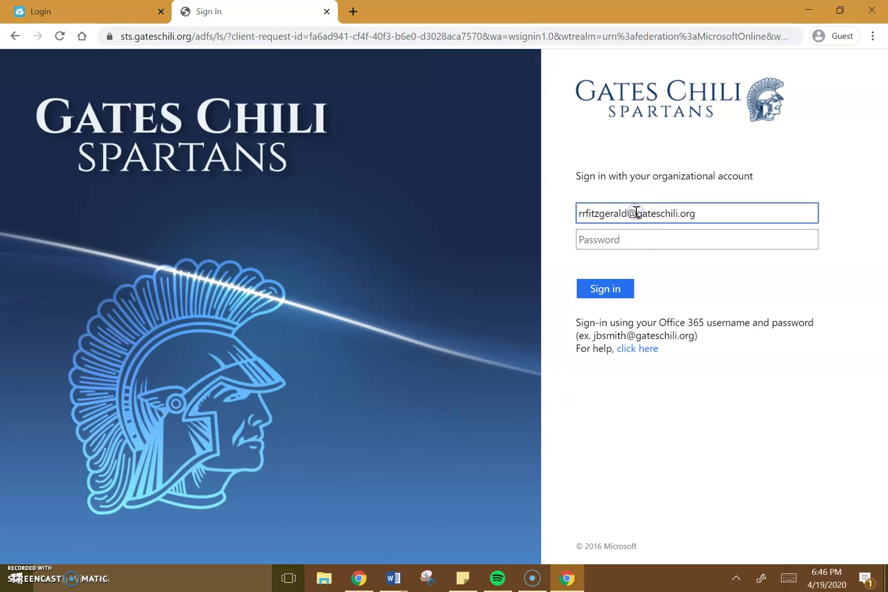
pyautogui.write('students.')
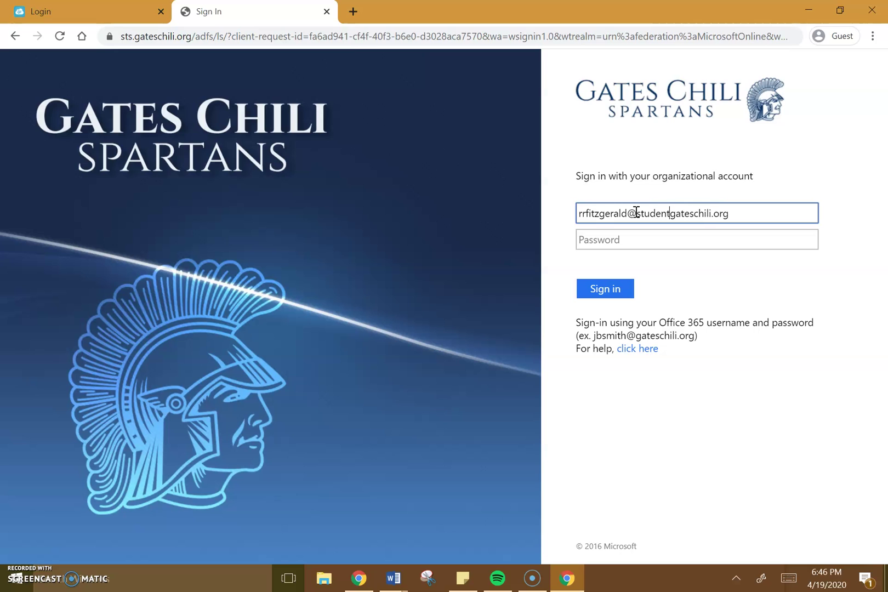
pyautogui.scroll(5, 687, 250)
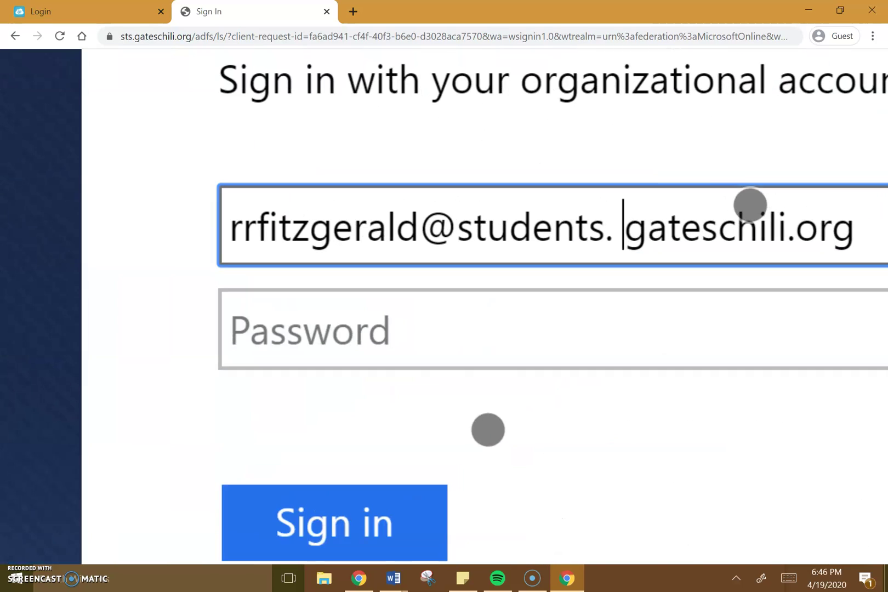
pyautogui.press('BackSpace')
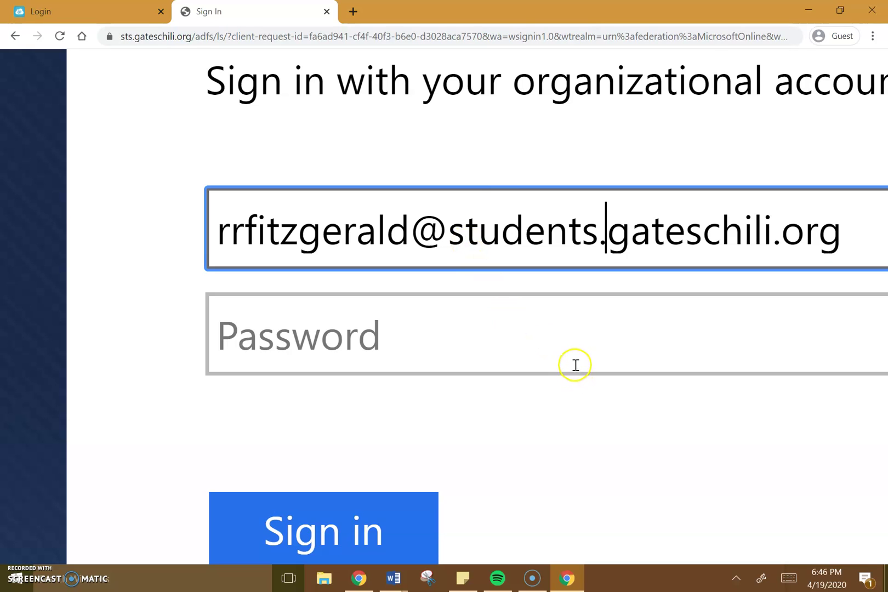
pyautogui.press('BackSpace')
pyautogui.press('BackSpace')
pyautogui.press('BackSpace')
pyautogui.press('BackSpace')
pyautogui.press('BackSpace')
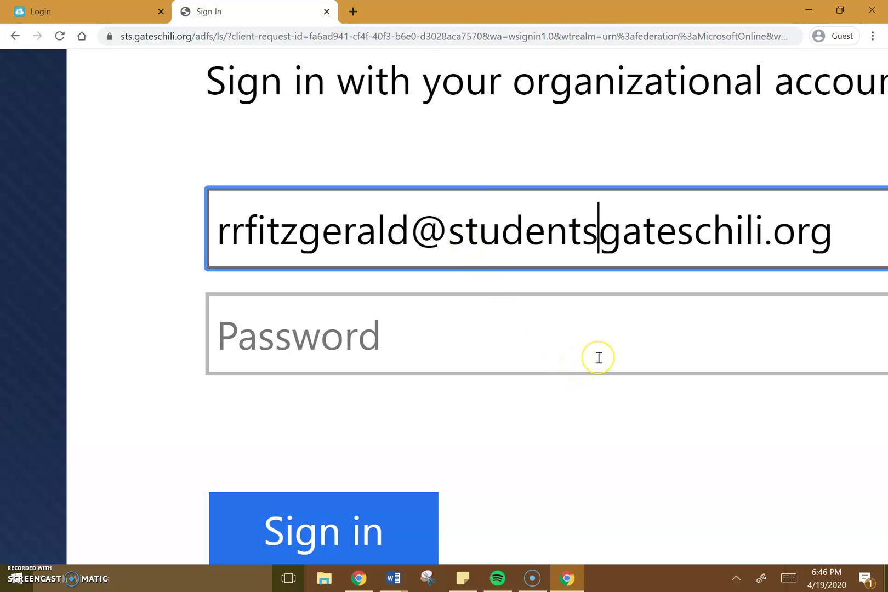
pyautogui.press('BackSpace')
pyautogui.press('BackSpace')
pyautogui.press('BackSpace')
pyautogui.press('BackSpace')
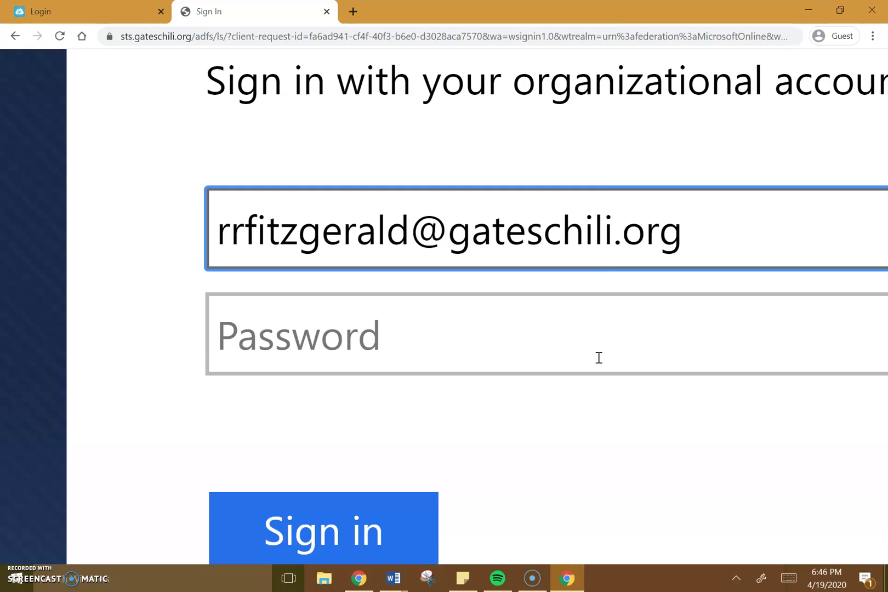
pyautogui.write('students')
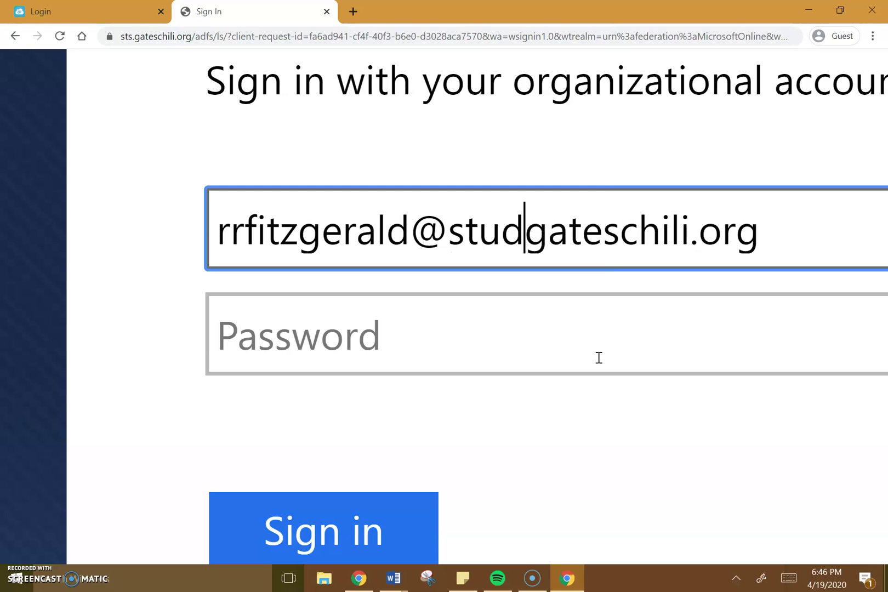
pyautogui.write('.')
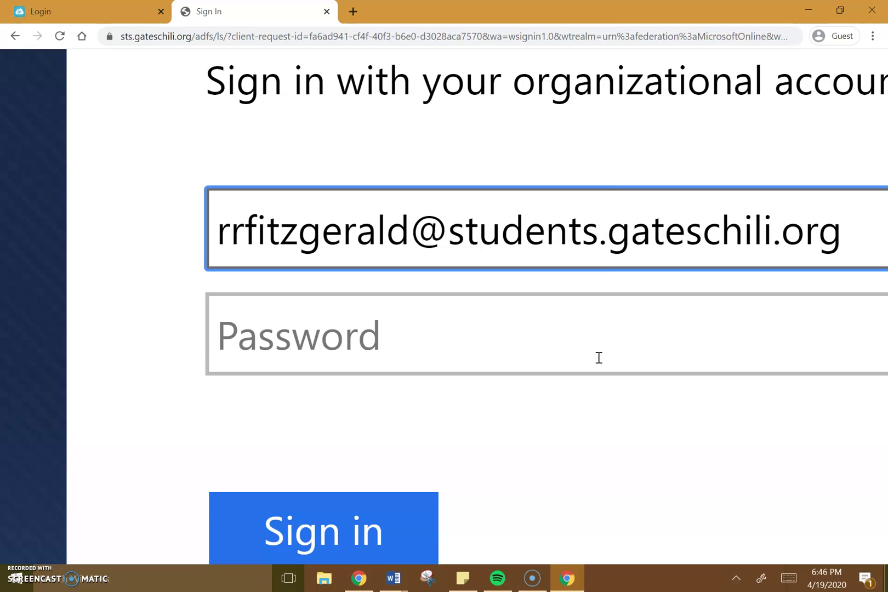
pyautogui.click(599, 357)
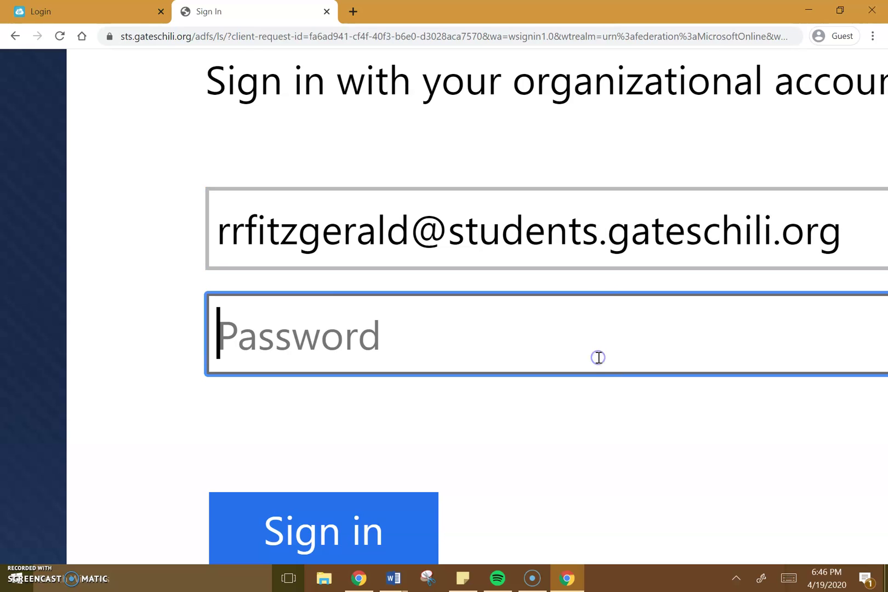
# - Retype the school e-mail without the 'students.' prefix, enter the password and sign in
pyautogui.click(37, 8)
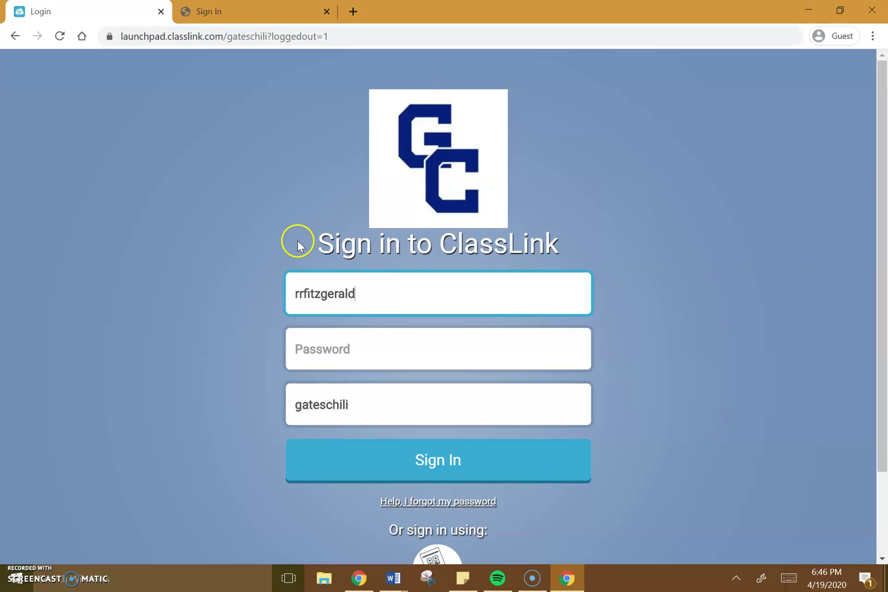
pyautogui.scroll(3, 381, 338)
pyautogui.hotkey('ctrl', 'Tab')
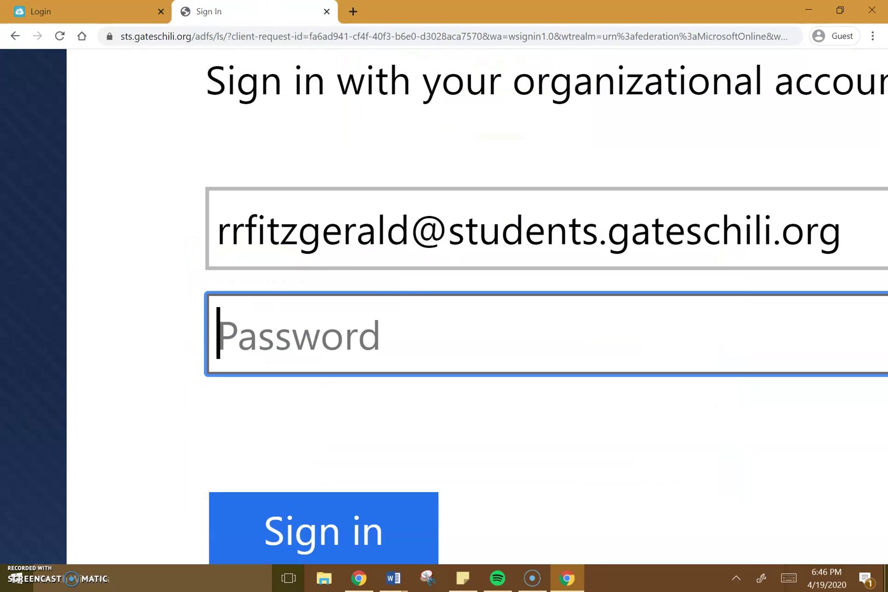
pyautogui.click(606, 230)
pyautogui.press('BackSpace')
pyautogui.press('BackSpace')
pyautogui.press('BackSpace')
pyautogui.press('BackSpace')
pyautogui.press('BackSpace')
pyautogui.press('BackSpace')
pyautogui.press('BackSpace')
pyautogui.press('BackSpace')
pyautogui.press('BackSpace')
pyautogui.press('BackSpace')
pyautogui.press('BackSpace')
pyautogui.press('BackSpace')
pyautogui.press('BackSpace')
pyautogui.press('BackSpace')
pyautogui.press('BackSpace')
pyautogui.press('BackSpace')
pyautogui.press('BackSpace')
pyautogui.press('BackSpace')
pyautogui.press('BackSpace')
pyautogui.press('BackSpace')
pyautogui.press('BackSpace')
pyautogui.press('BackSpace')
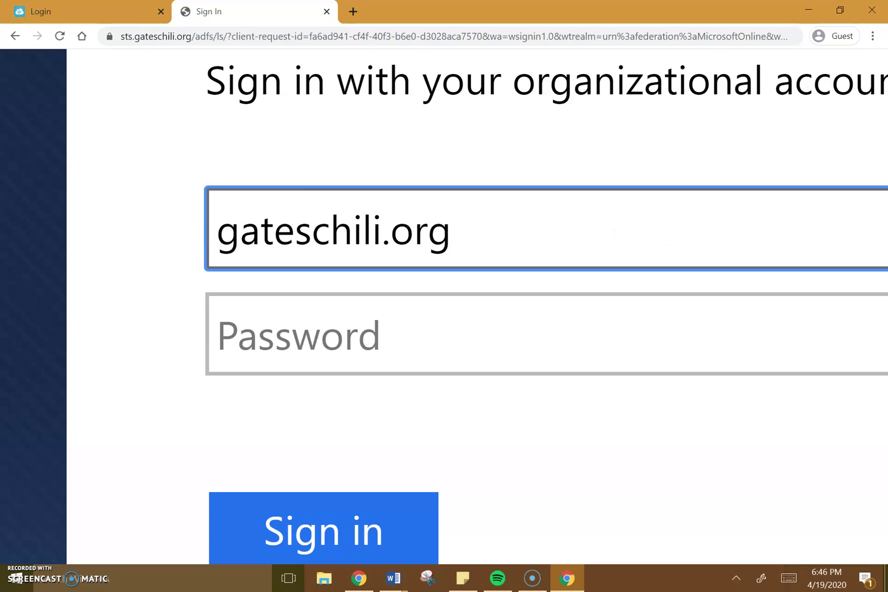
pyautogui.press('BackSpace')
pyautogui.press('BackSpace')
pyautogui.press('BackSpace')
pyautogui.press('BackSpace')
pyautogui.press('BackSpace')
pyautogui.press('BackSpace')
pyautogui.press('BackSpace')
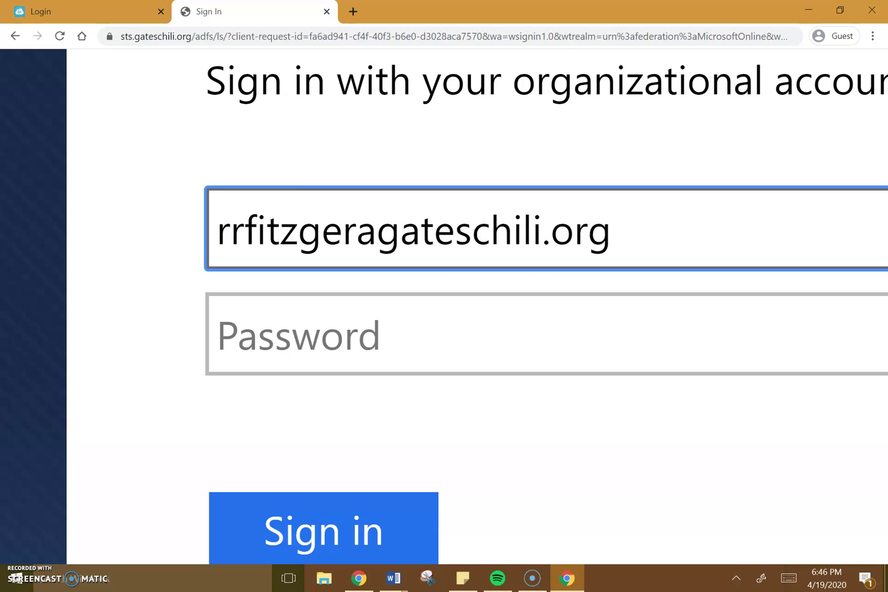
pyautogui.press('Tab')
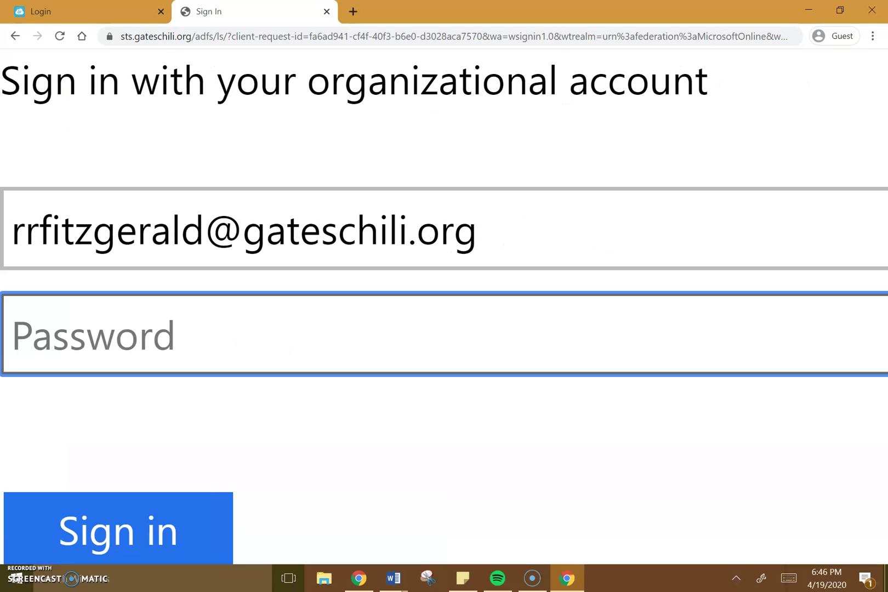
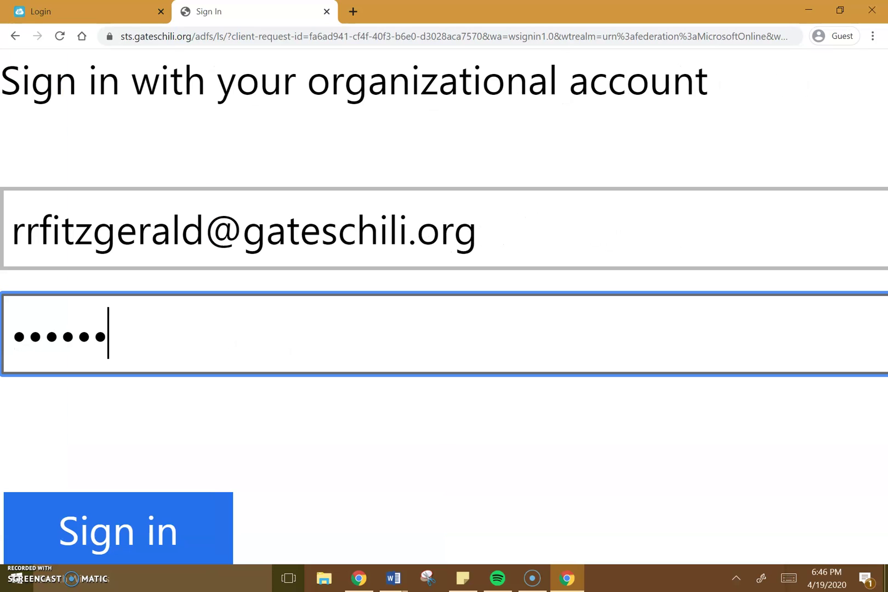
pyautogui.scroll(-5, 261, 292)
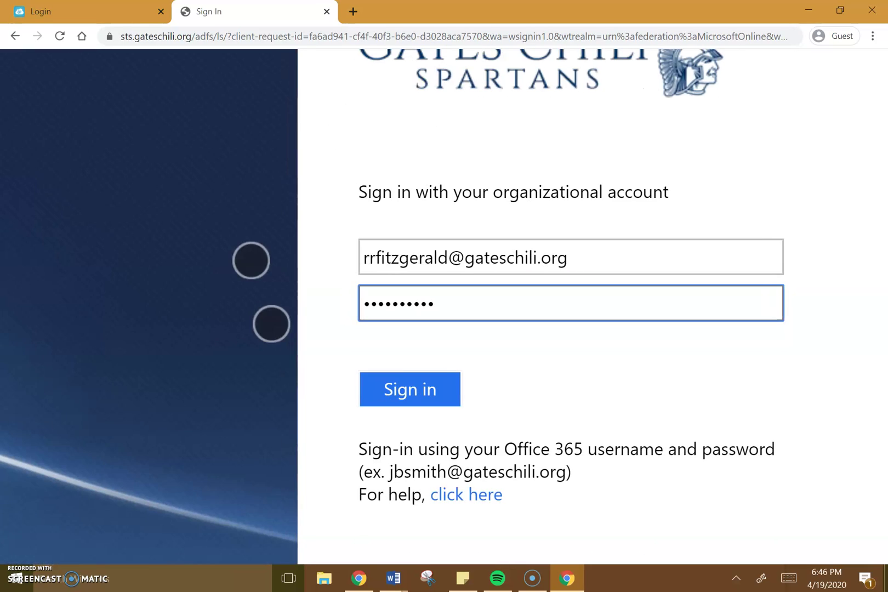
pyautogui.click(407, 387)
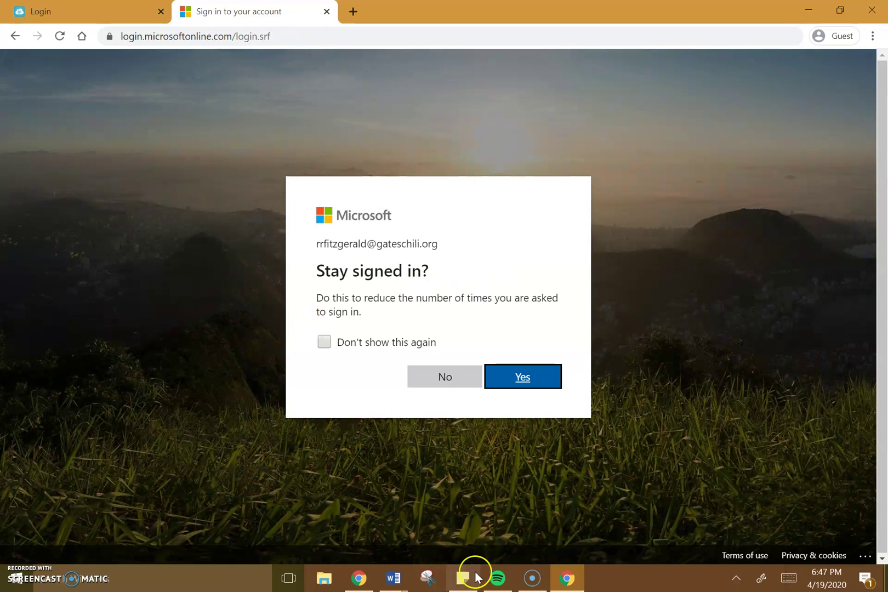
# - Tick 'Don't show this again' and choose Yes to stay signed in
pyautogui.click(378, 348)
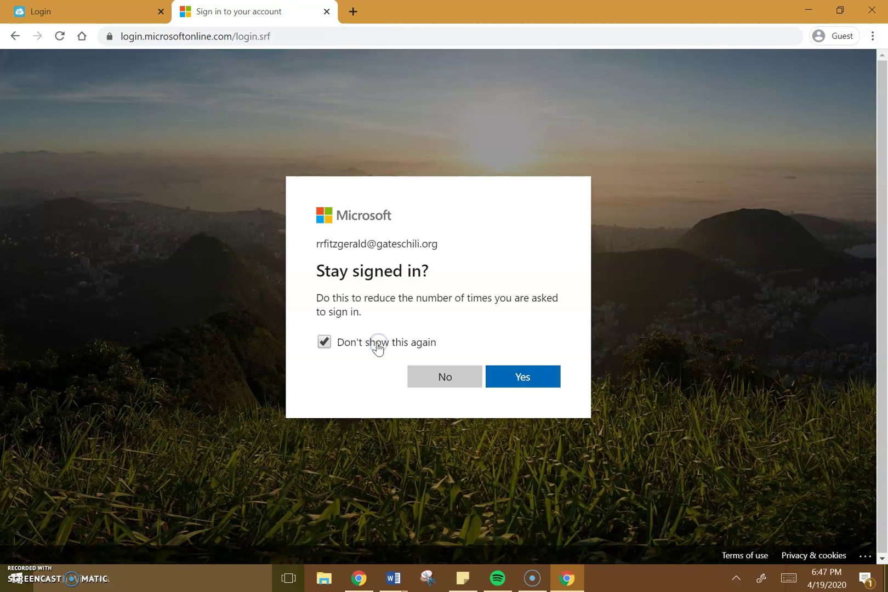
pyautogui.click(518, 379)
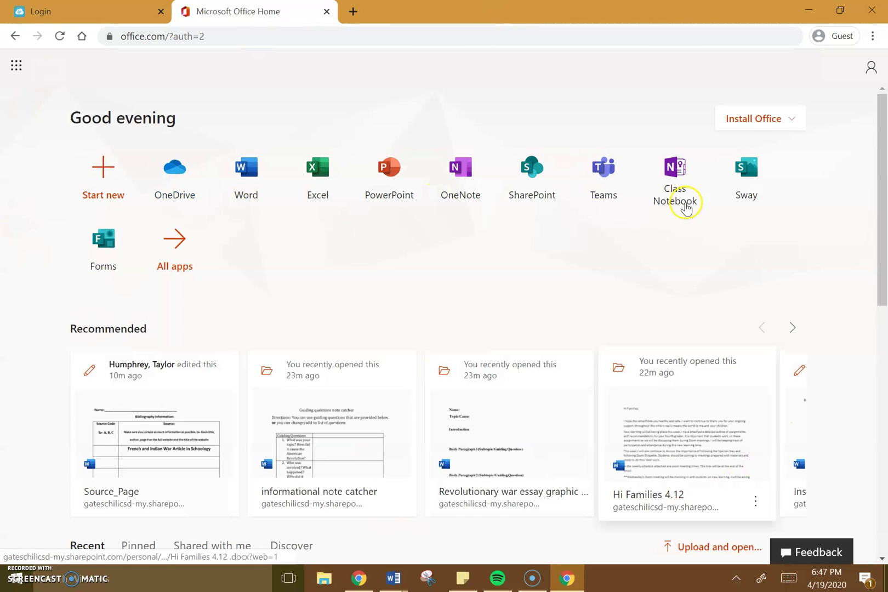
# - Open Word from Office Home and create a new blank document
pyautogui.scroll(-4, 634, 188)
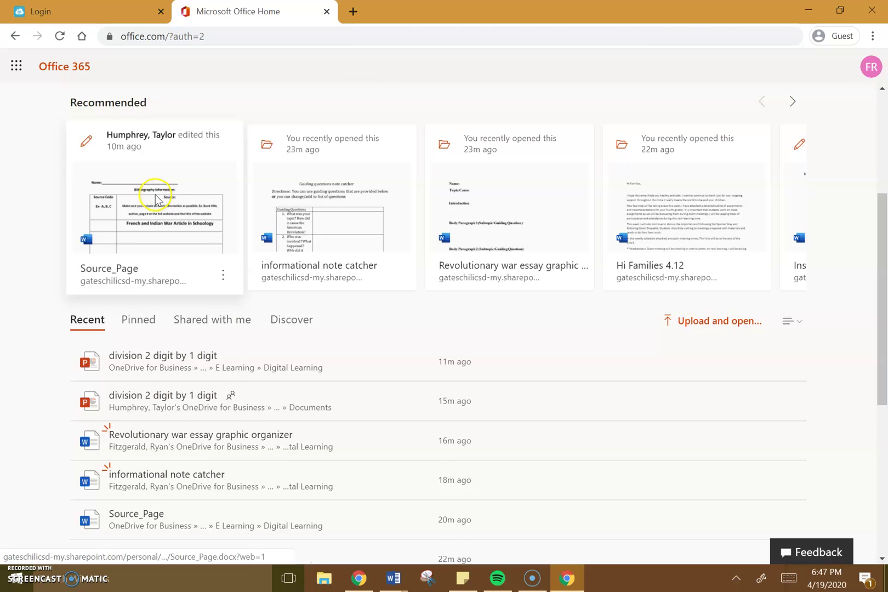
pyautogui.scroll(4, 155, 199)
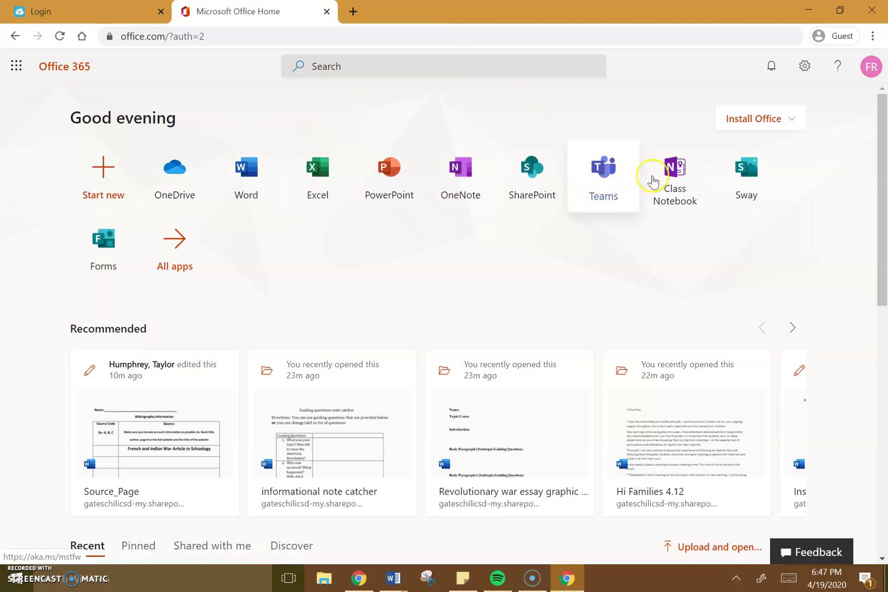
pyautogui.click(240, 202)
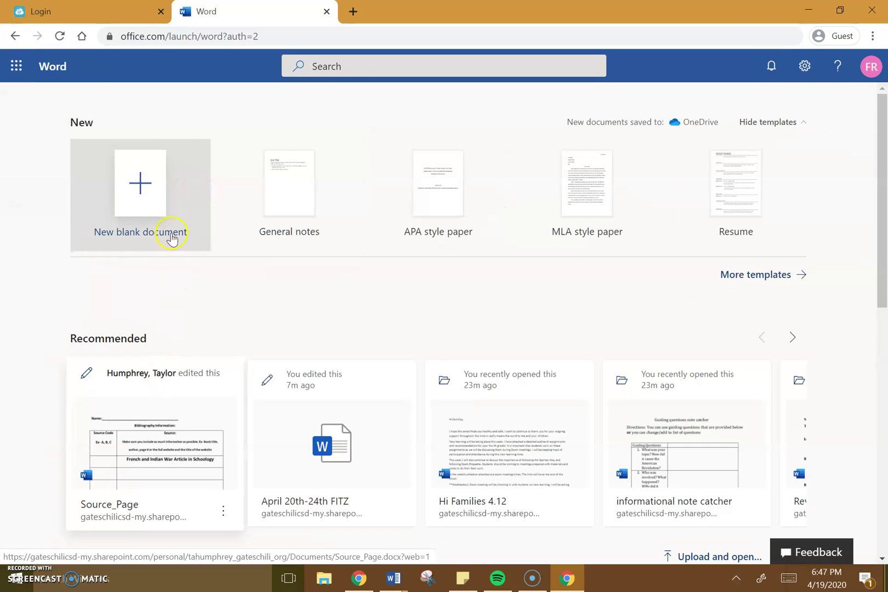
pyautogui.click(162, 197)
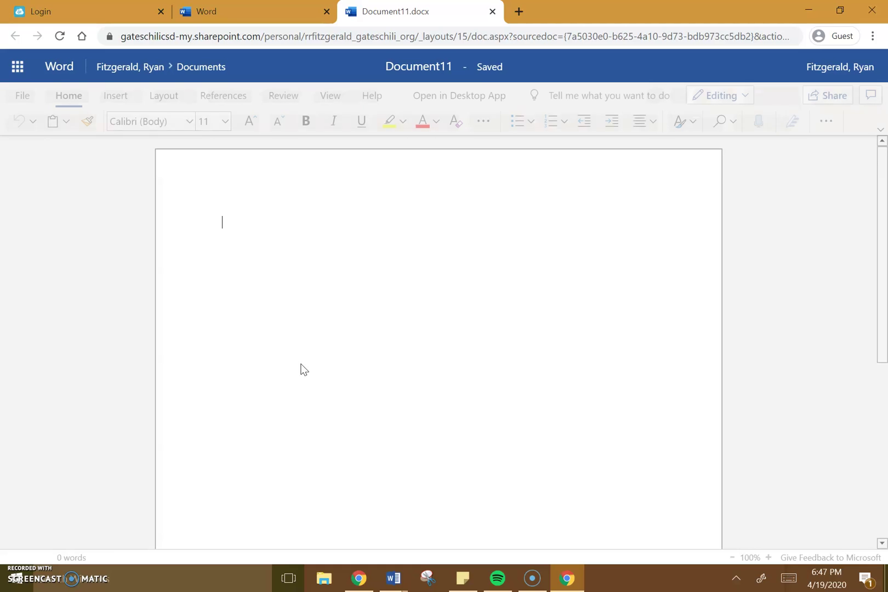
# - Type the teacher's name and 'Rev. War Essay' as the document's heading lines
pyautogui.write('M')
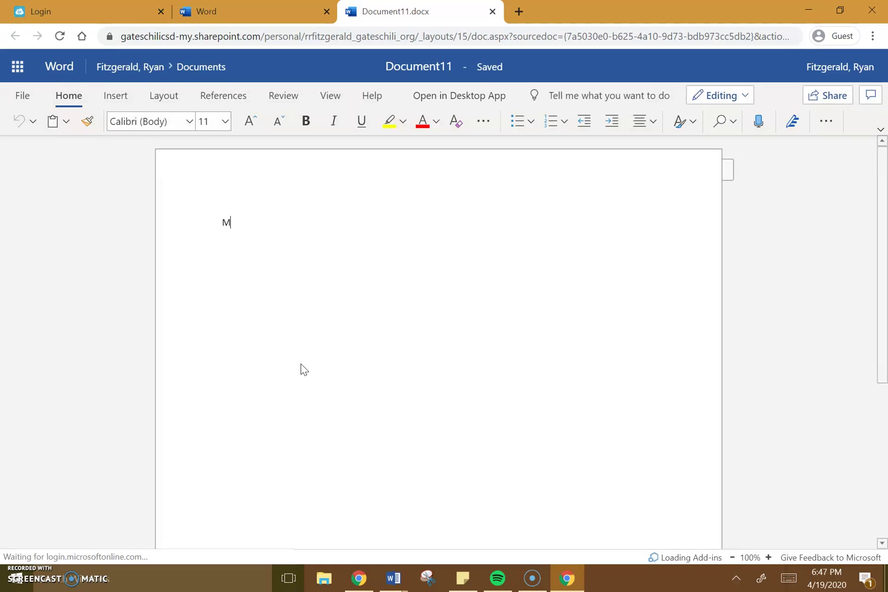
pyautogui.write('r. Fitzgerald')
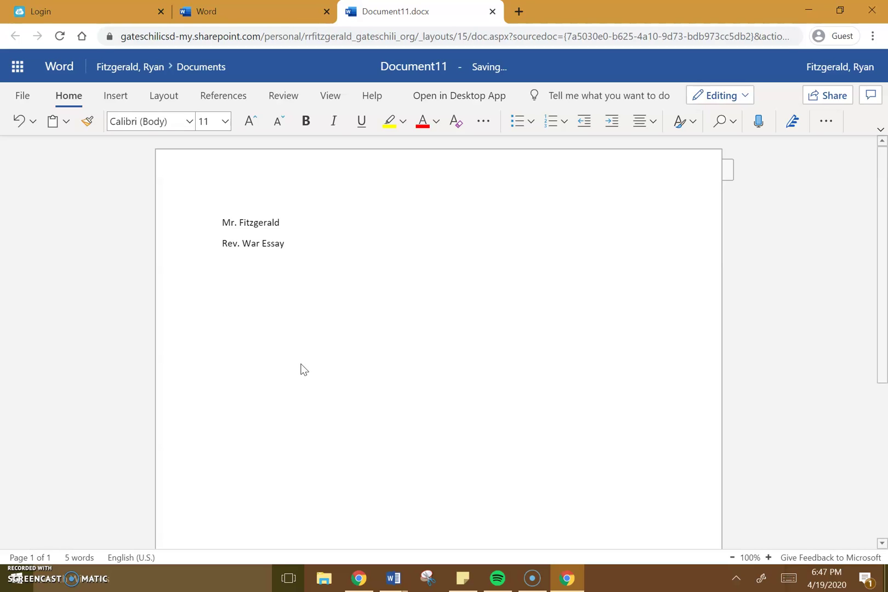
pyautogui.click(72, 306)
# - Dismiss the accidental context menu and open the document's Share dialog
pyautogui.scroll(5, 771, 134)
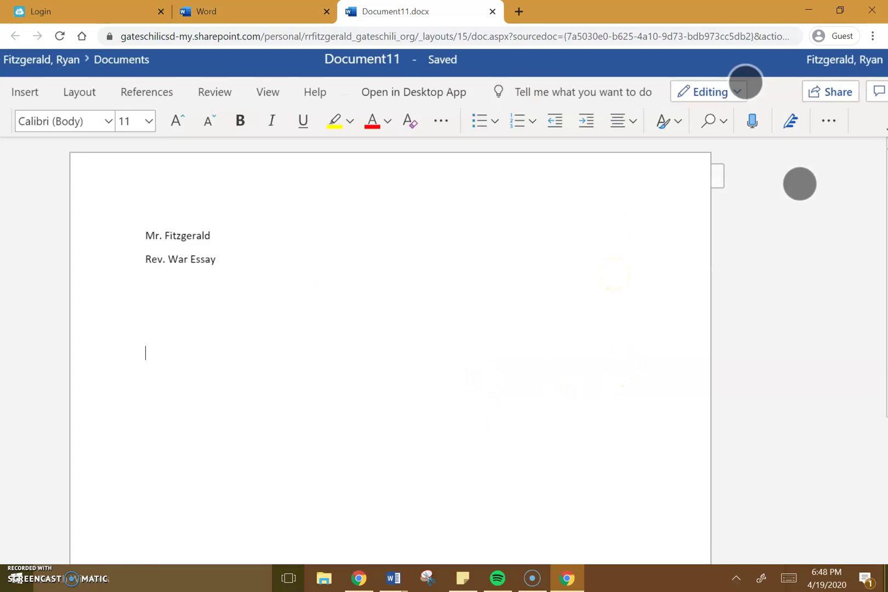
pyautogui.scroll(-2, 430, 447)
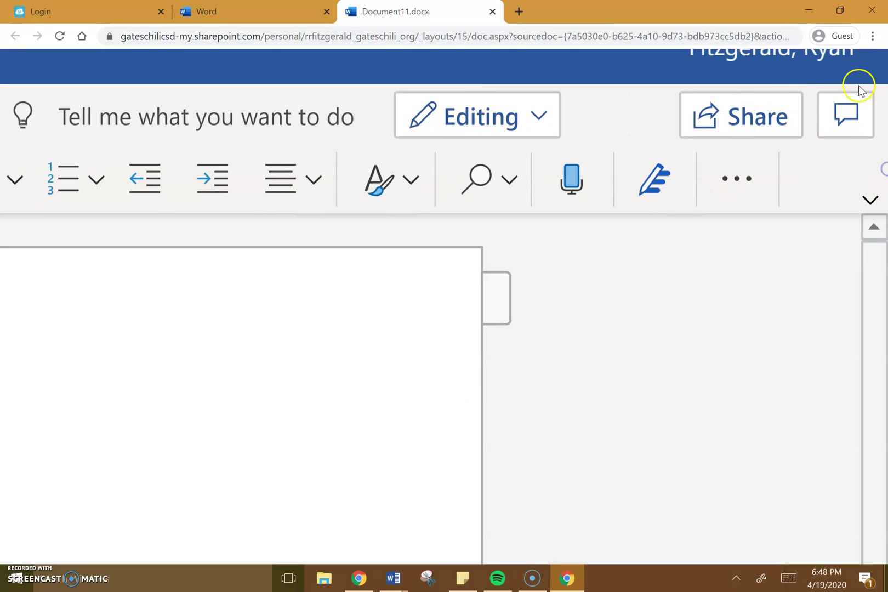
pyautogui.click(738, 133)
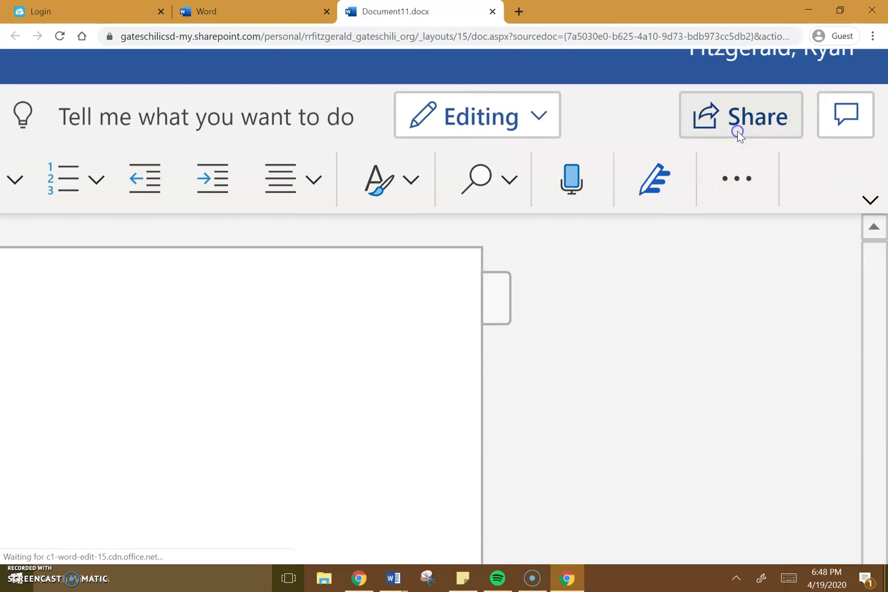
pyautogui.rightClick(738, 131)
pyautogui.click(620, 141)
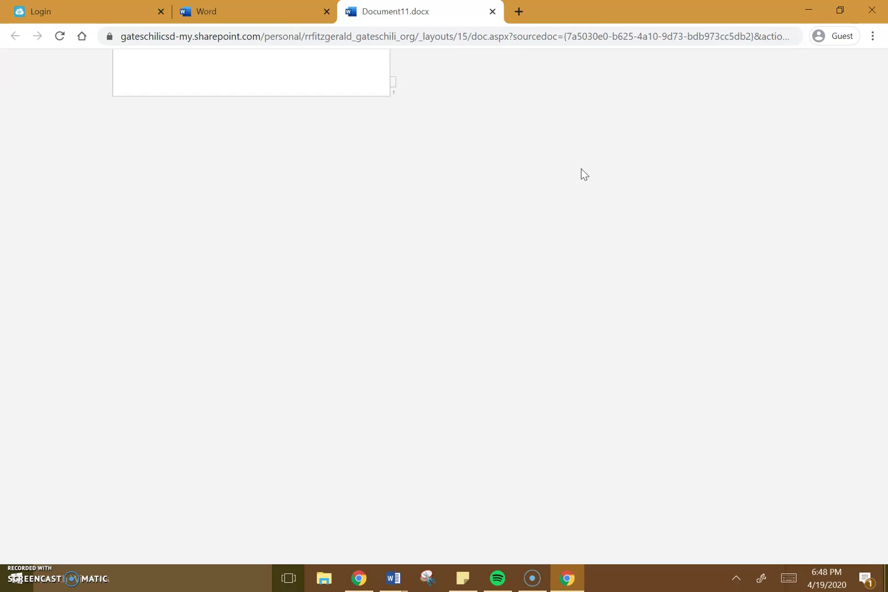
pyautogui.scroll(-5, 585, 337)
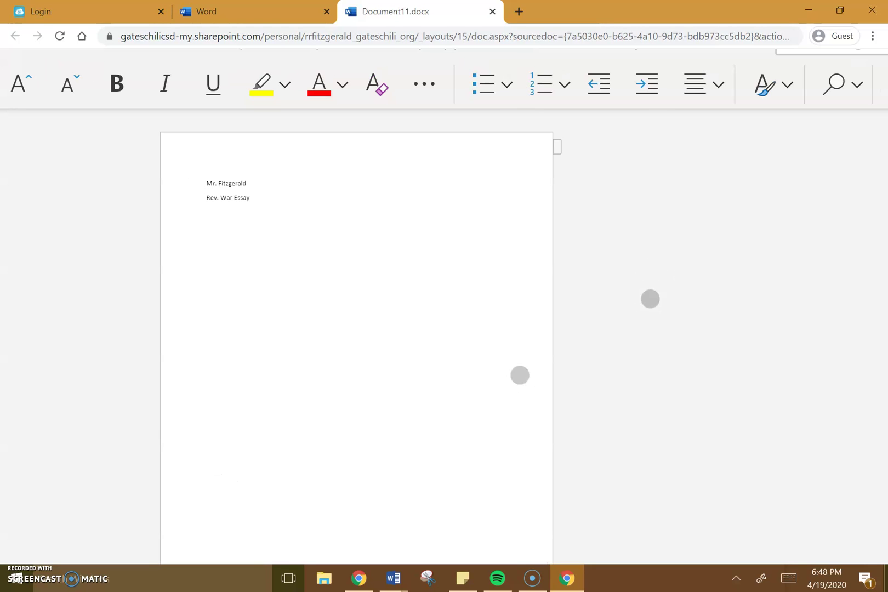
pyautogui.scroll(-5, 164, 358)
pyautogui.click(825, 95)
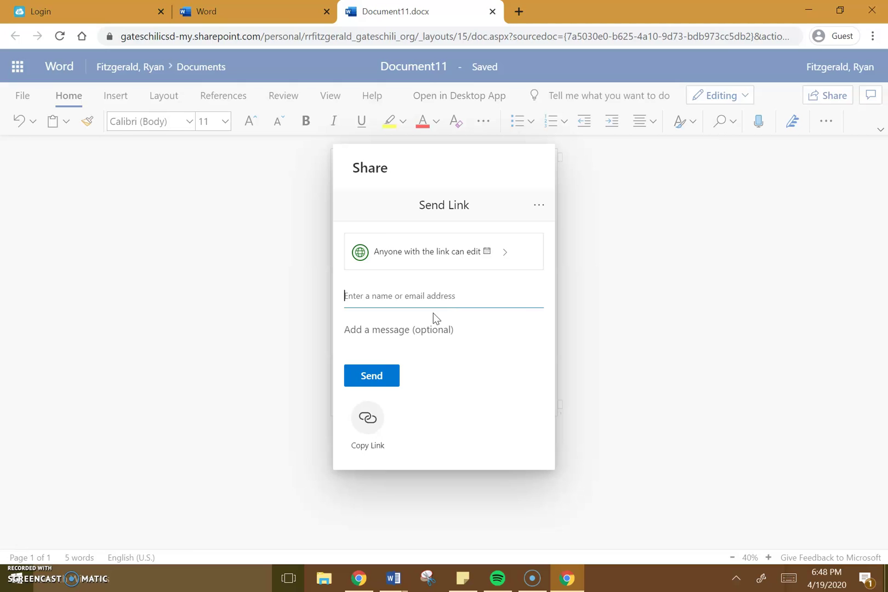
# - Enter and correct a recipient's name, then clear the recipient field so it is empty
pyautogui.write('Fitzg')
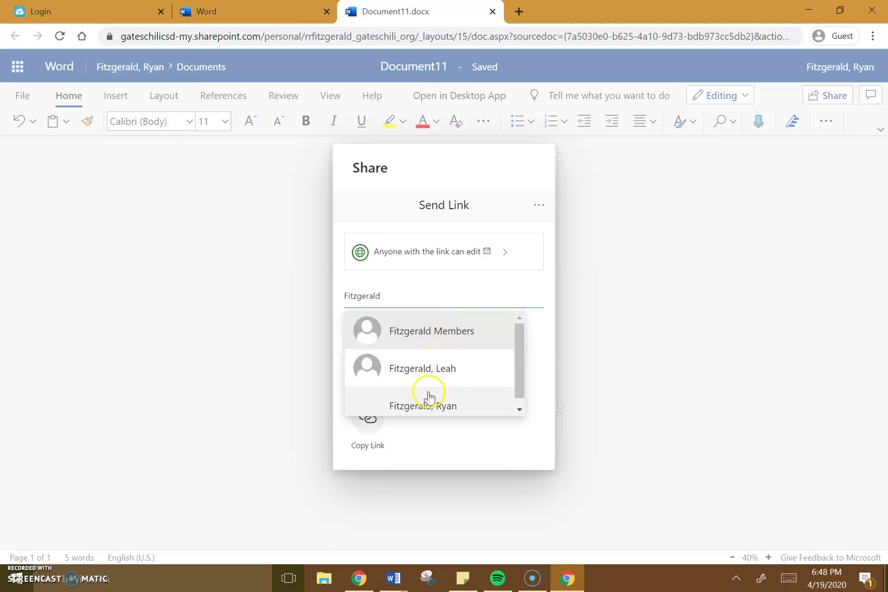
pyautogui.write('erald')
pyautogui.doubleClick(431, 293)
pyautogui.write('Humpr')
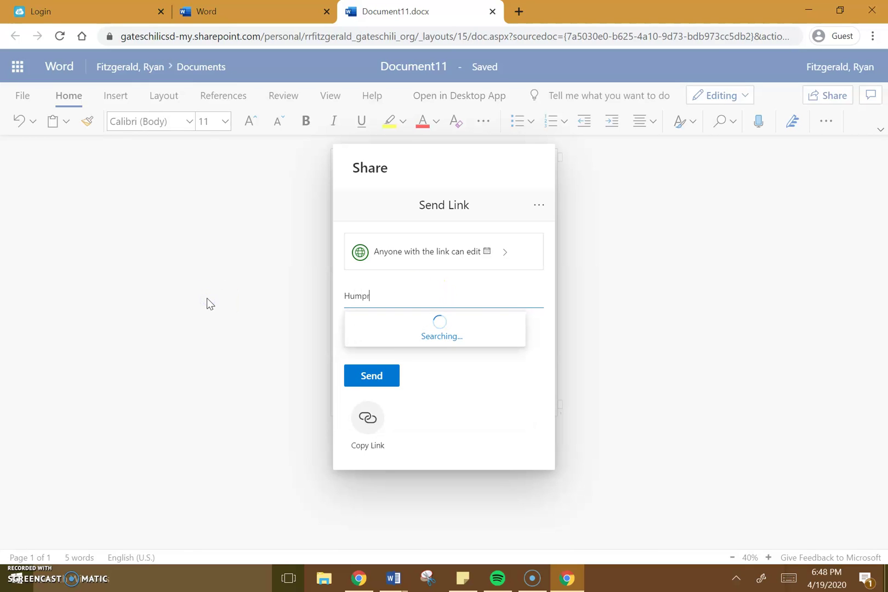
pyautogui.press('BackSpace')
pyautogui.press('BackSpace')
pyautogui.press('BackSpace')
pyautogui.write('hrey')
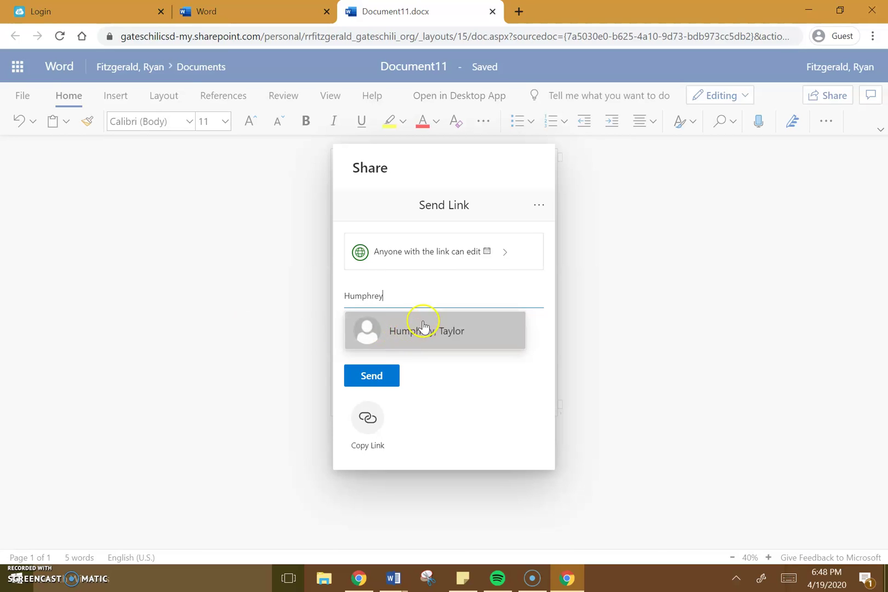
pyautogui.doubleClick(392, 296)
pyautogui.press('BackSpace')
pyautogui.click(297, 373)
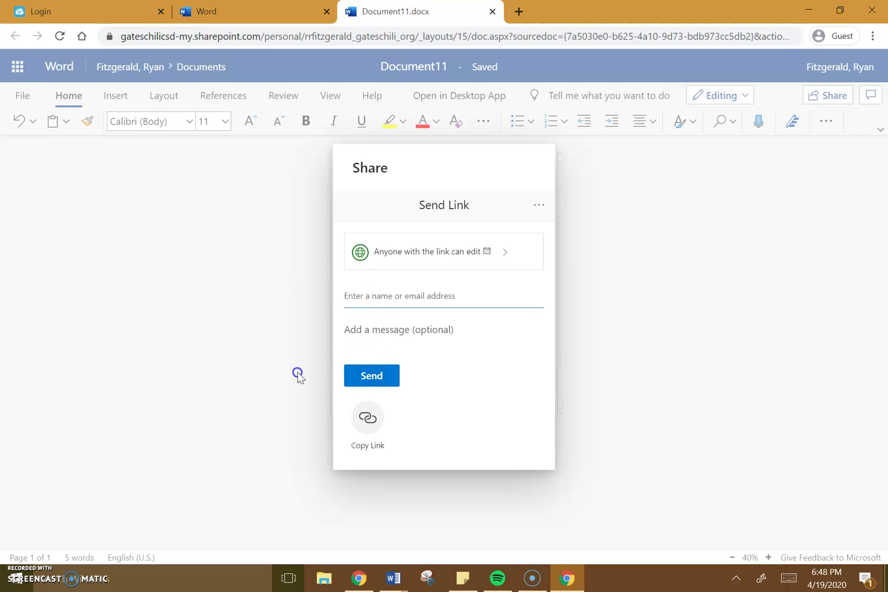
# - Close the Word start page and Document11 tabs, leaving ClassLink plus a new blank tab
pyautogui.scroll(5, 358, 220)
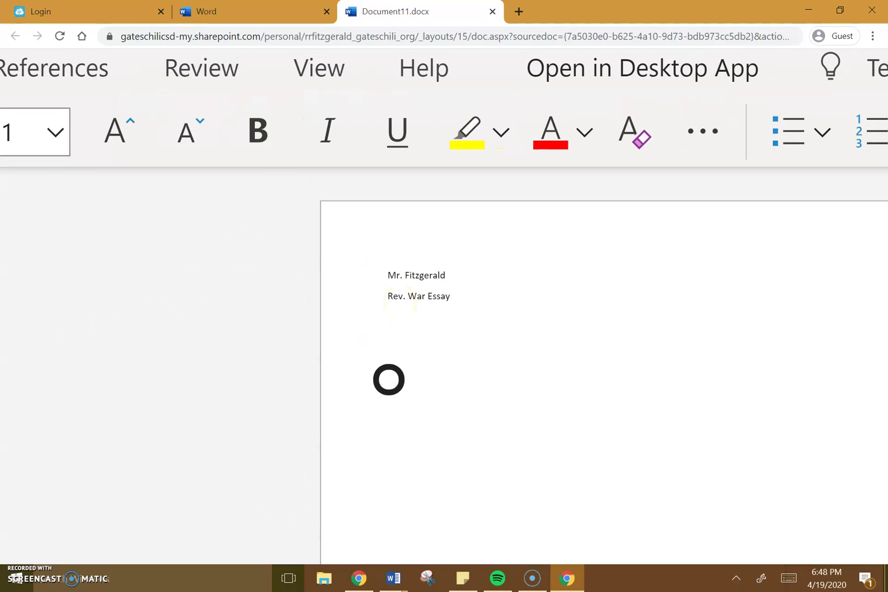
pyautogui.hscroll(4, 203, 327)
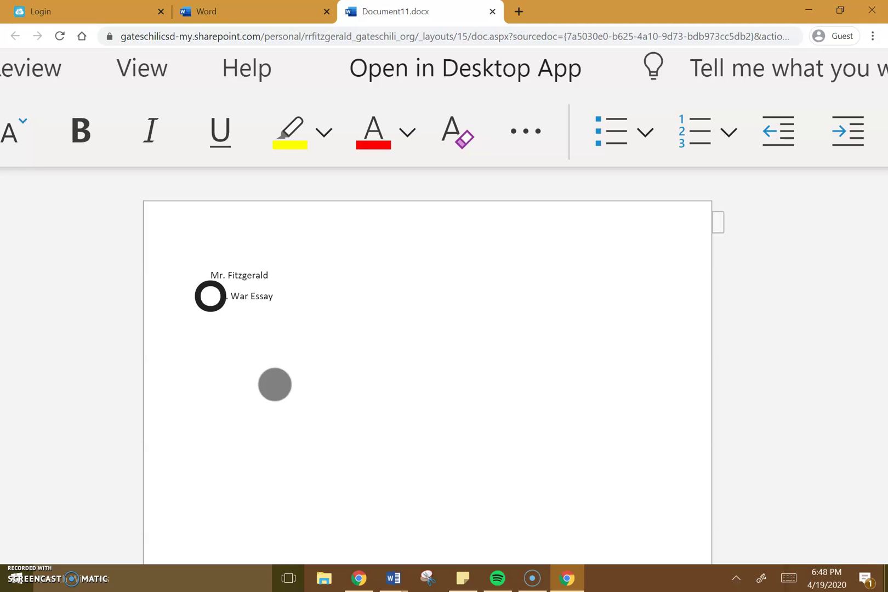
pyautogui.scroll(-2, 289, 384)
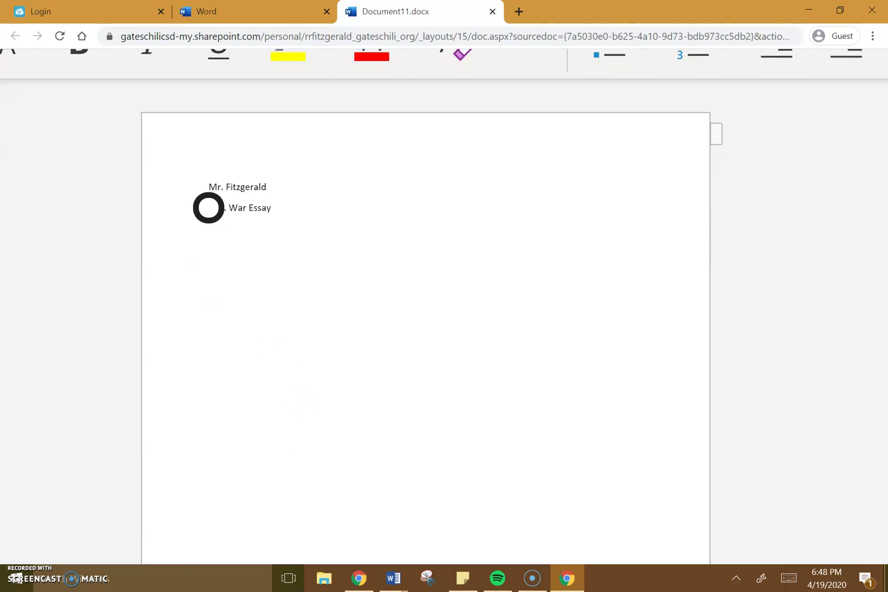
pyautogui.scroll(-4, 283, 383)
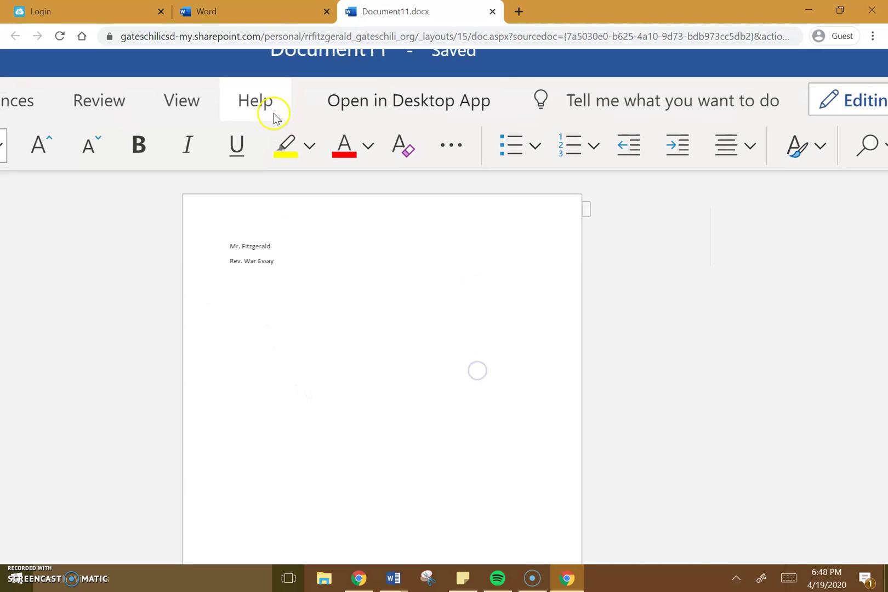
pyautogui.click(273, 11)
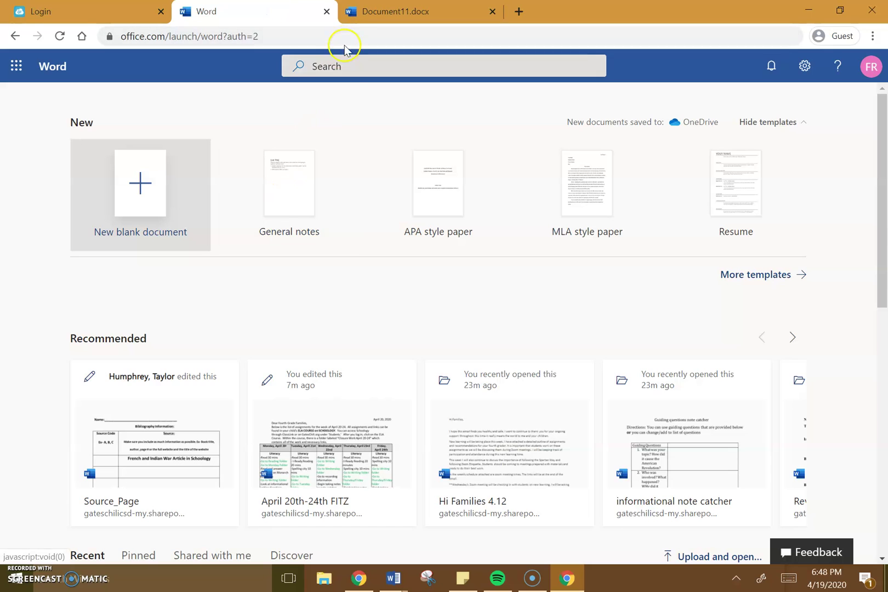
pyautogui.click(327, 11)
pyautogui.click(327, 11)
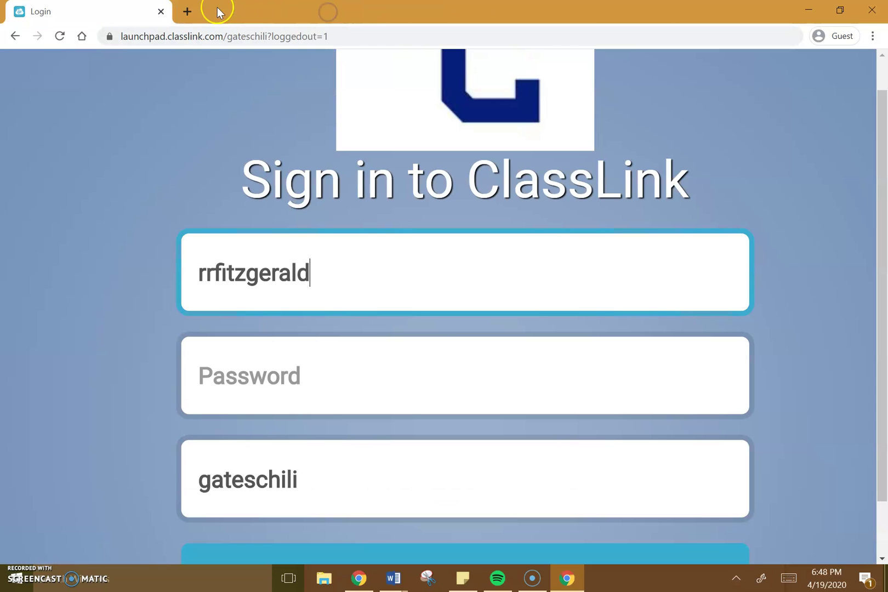
pyautogui.click(190, 12)
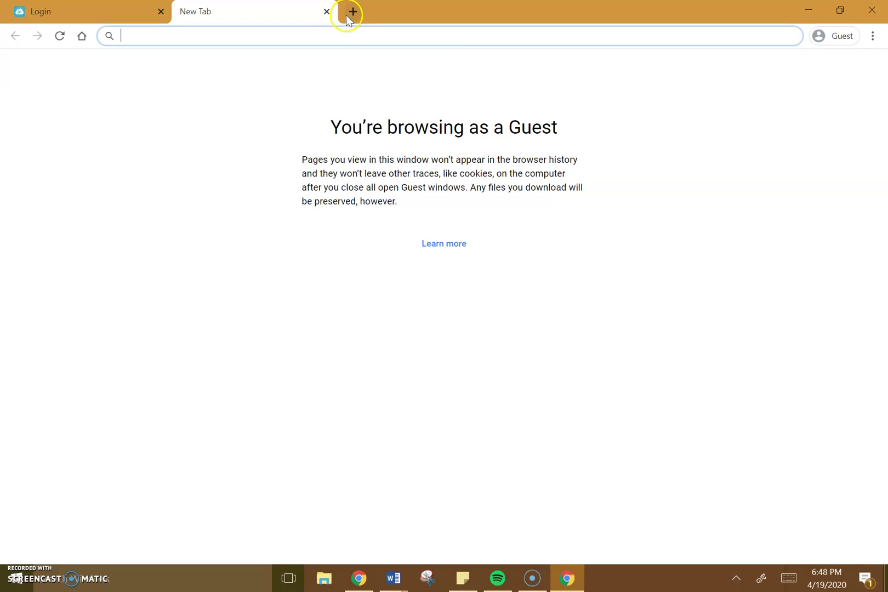
# - Close the blank tab and sign back into ClassLink with the account password
pyautogui.click(327, 11)
pyautogui.click(332, 376)
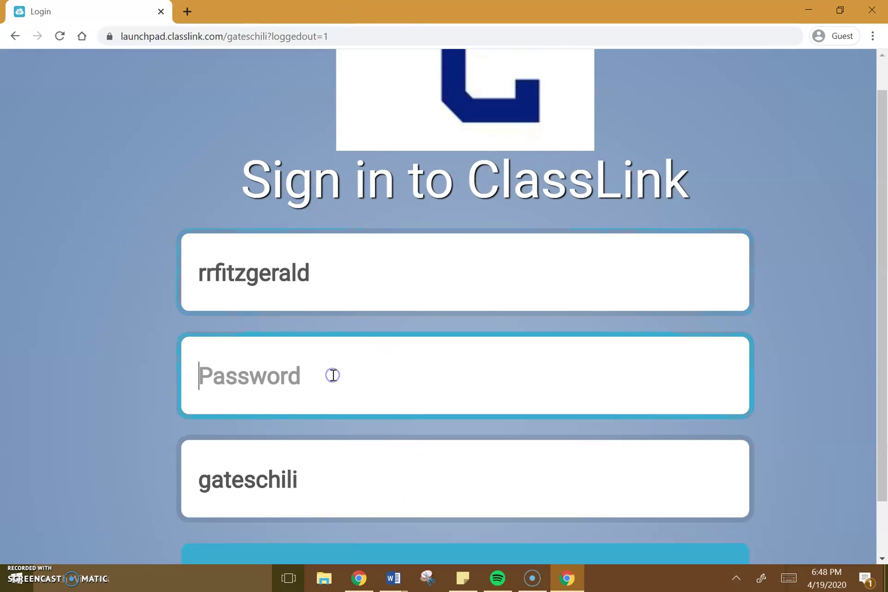
pyautogui.write('••')
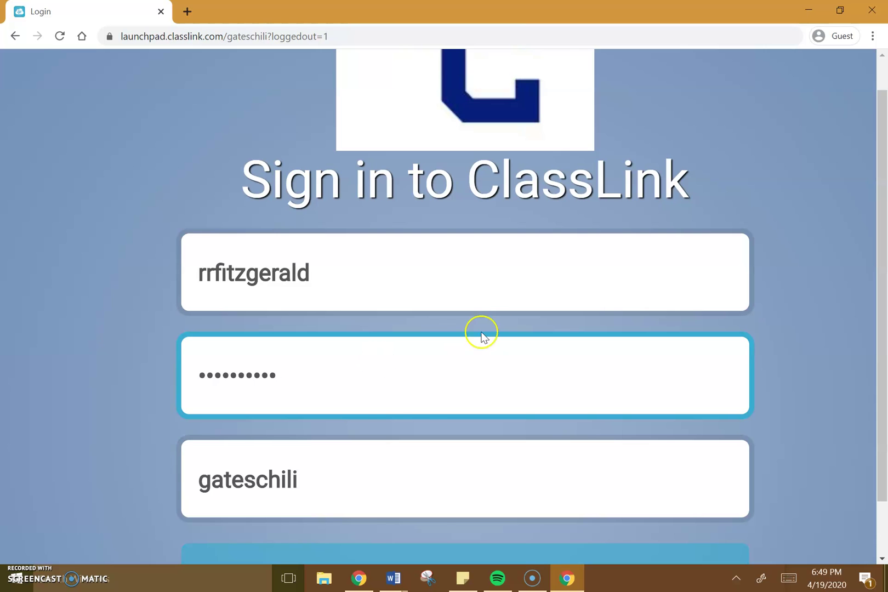
pyautogui.press('Return')
pyautogui.click(462, 578)
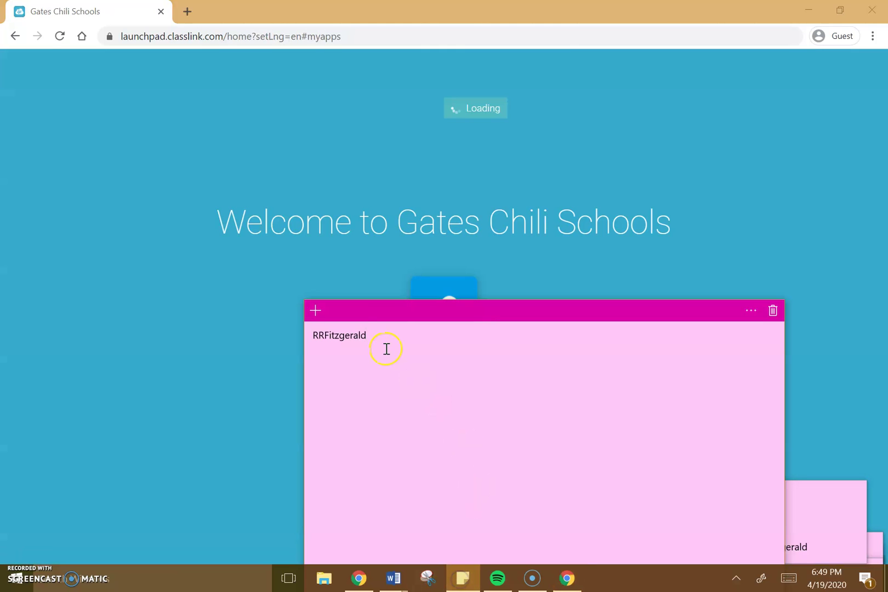
pyautogui.moveTo(377, 308); pyautogui.dragTo(251, 116)
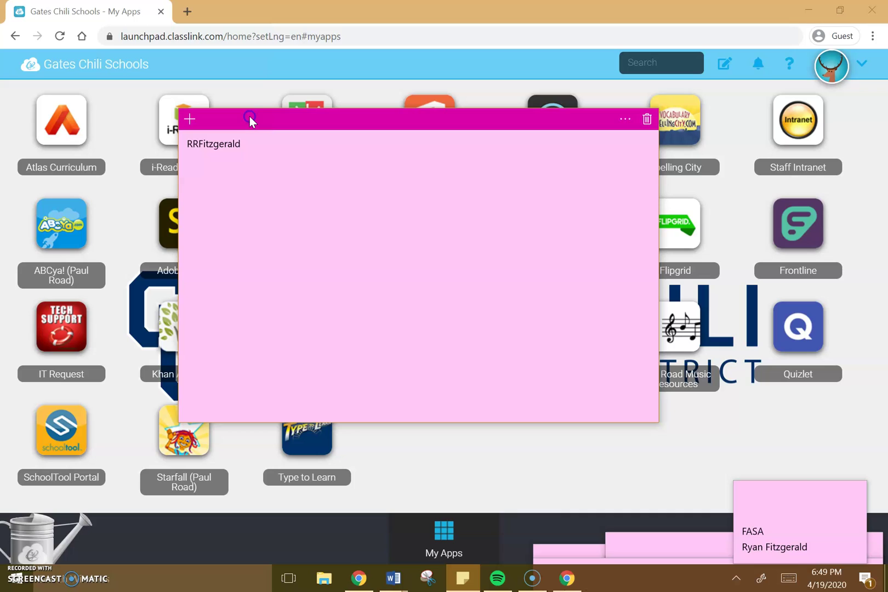
pyautogui.write('@students.gateschili.org')
pyautogui.press('Return')
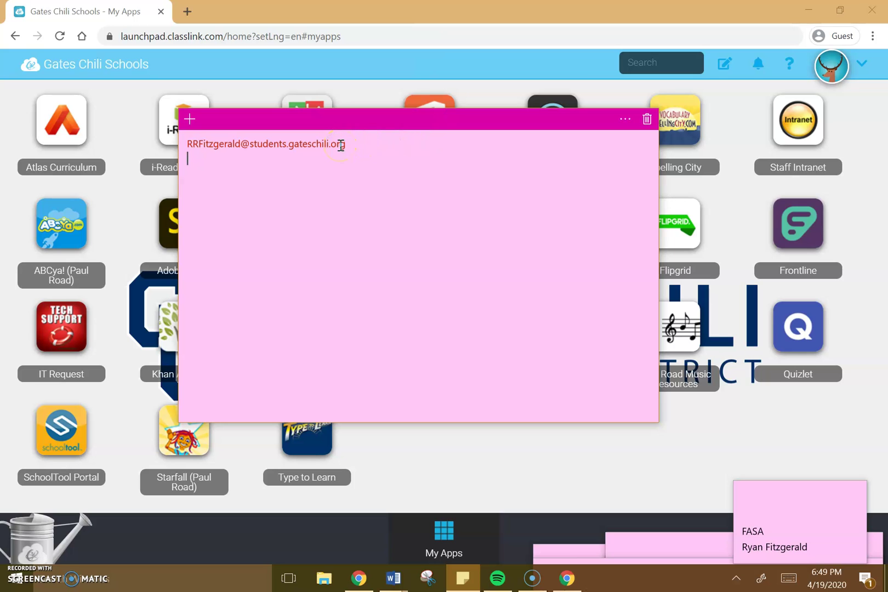
pyautogui.moveTo(349, 125); pyautogui.dragTo(662, 568)
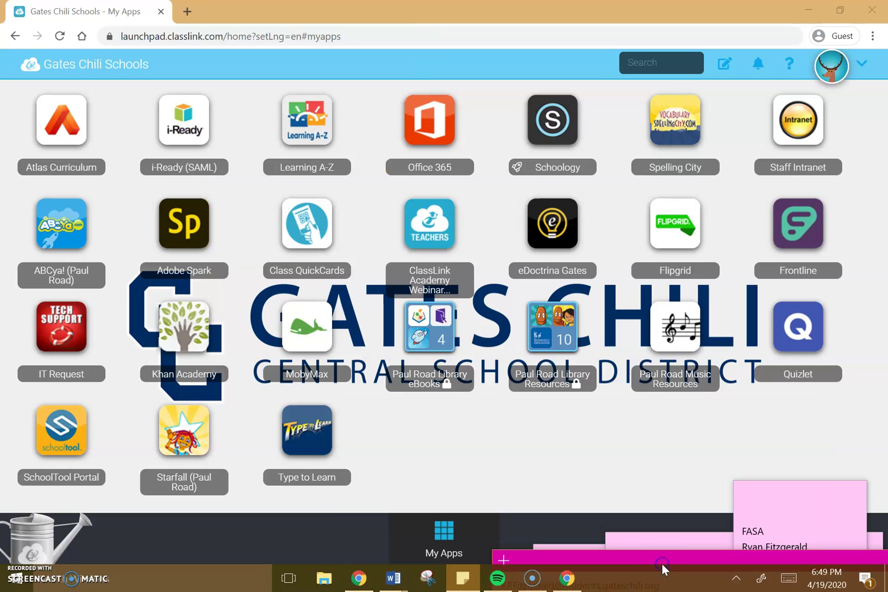
pyautogui.click(439, 233)
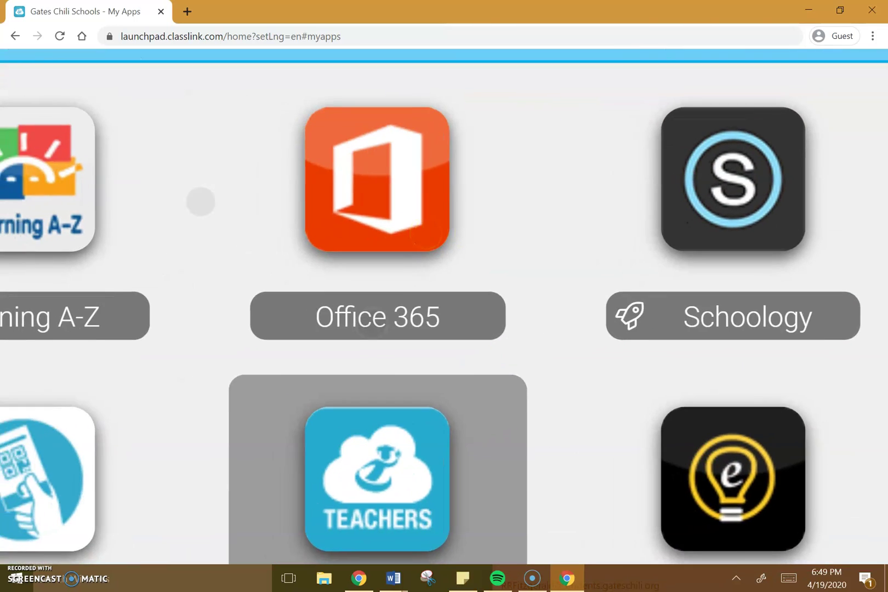
pyautogui.scroll(2, 249, 320)
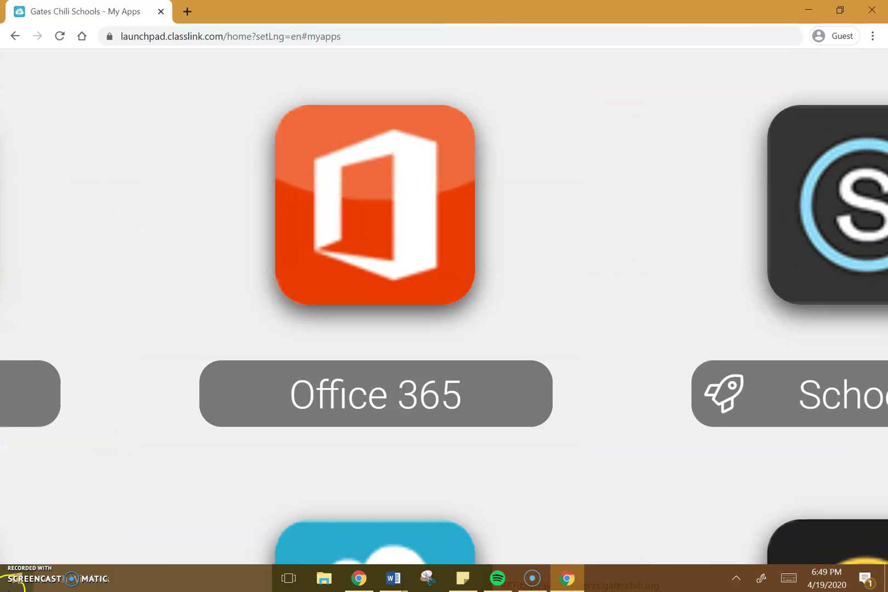